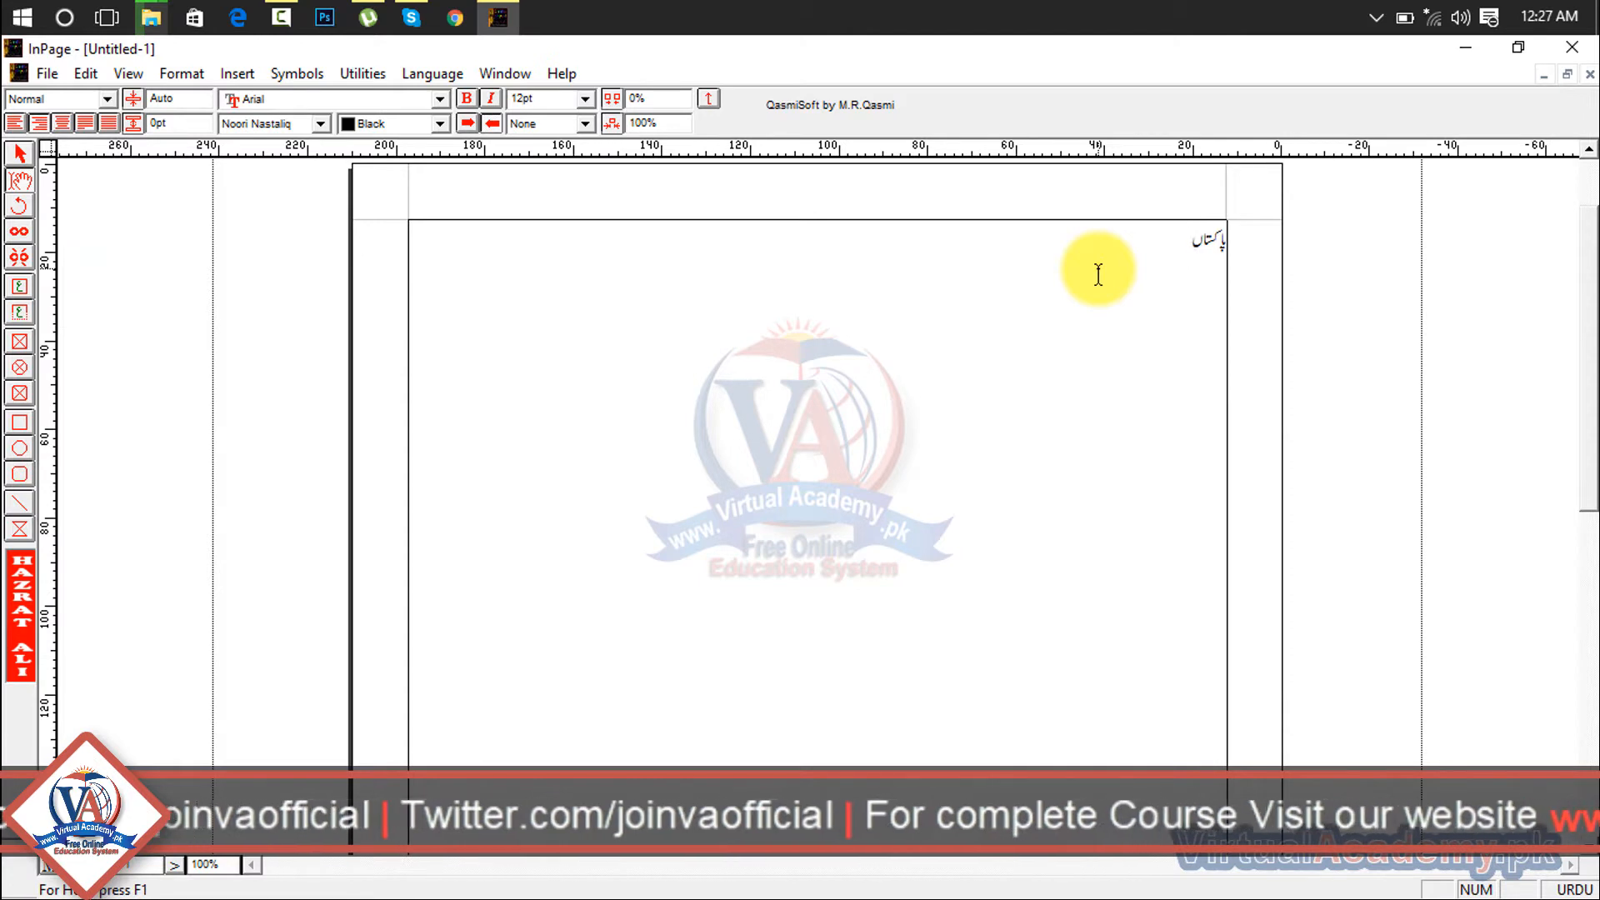
# Correct the word's last letter so it reads پاکستان, copy the word, and paste it repeatedly along the first line.
pyautogui.press('BackSpace')
pyautogui.write('ن')
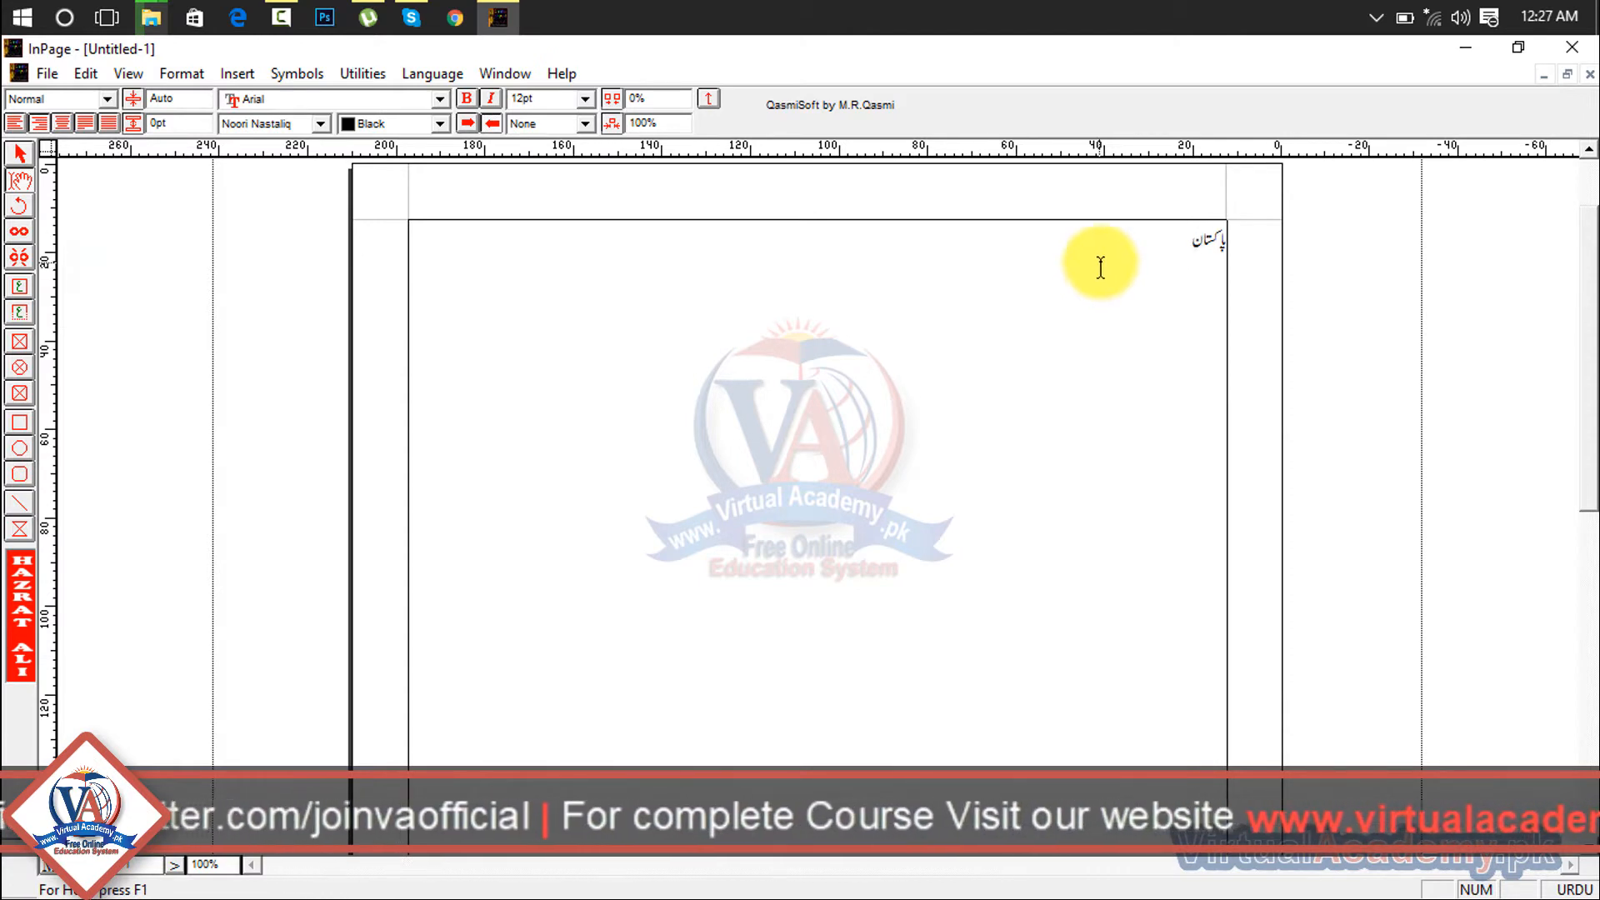
pyautogui.moveTo(1139, 246); pyautogui.dragTo(1286, 250)
pyautogui.hotkey('ctrl', 'c')
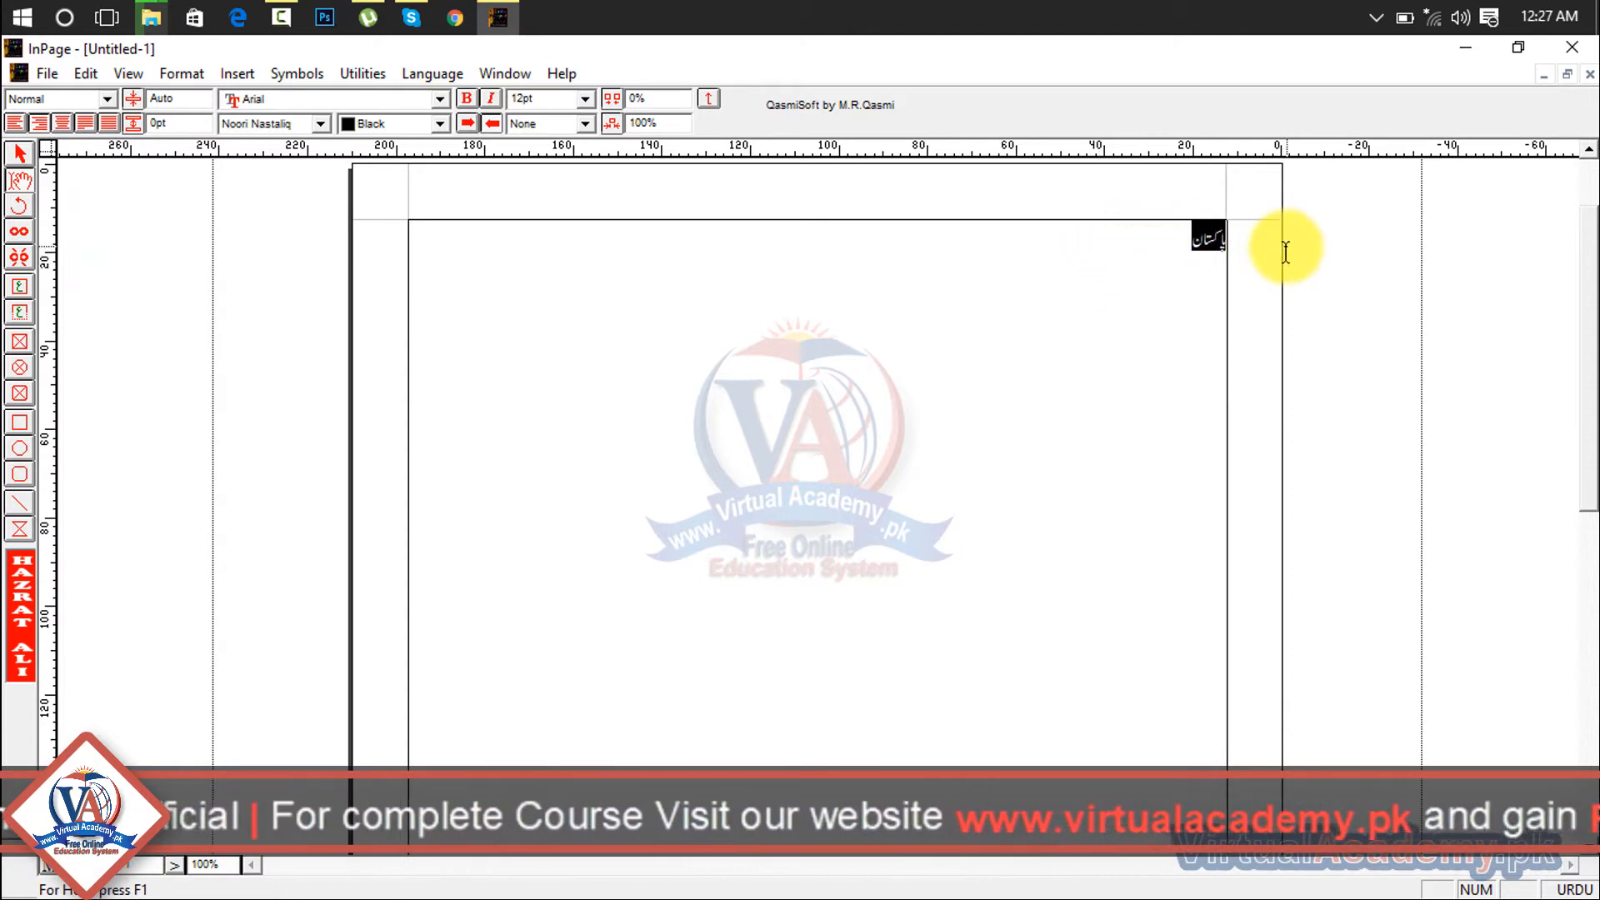
pyautogui.click(1204, 238)
pyautogui.click(1178, 244)
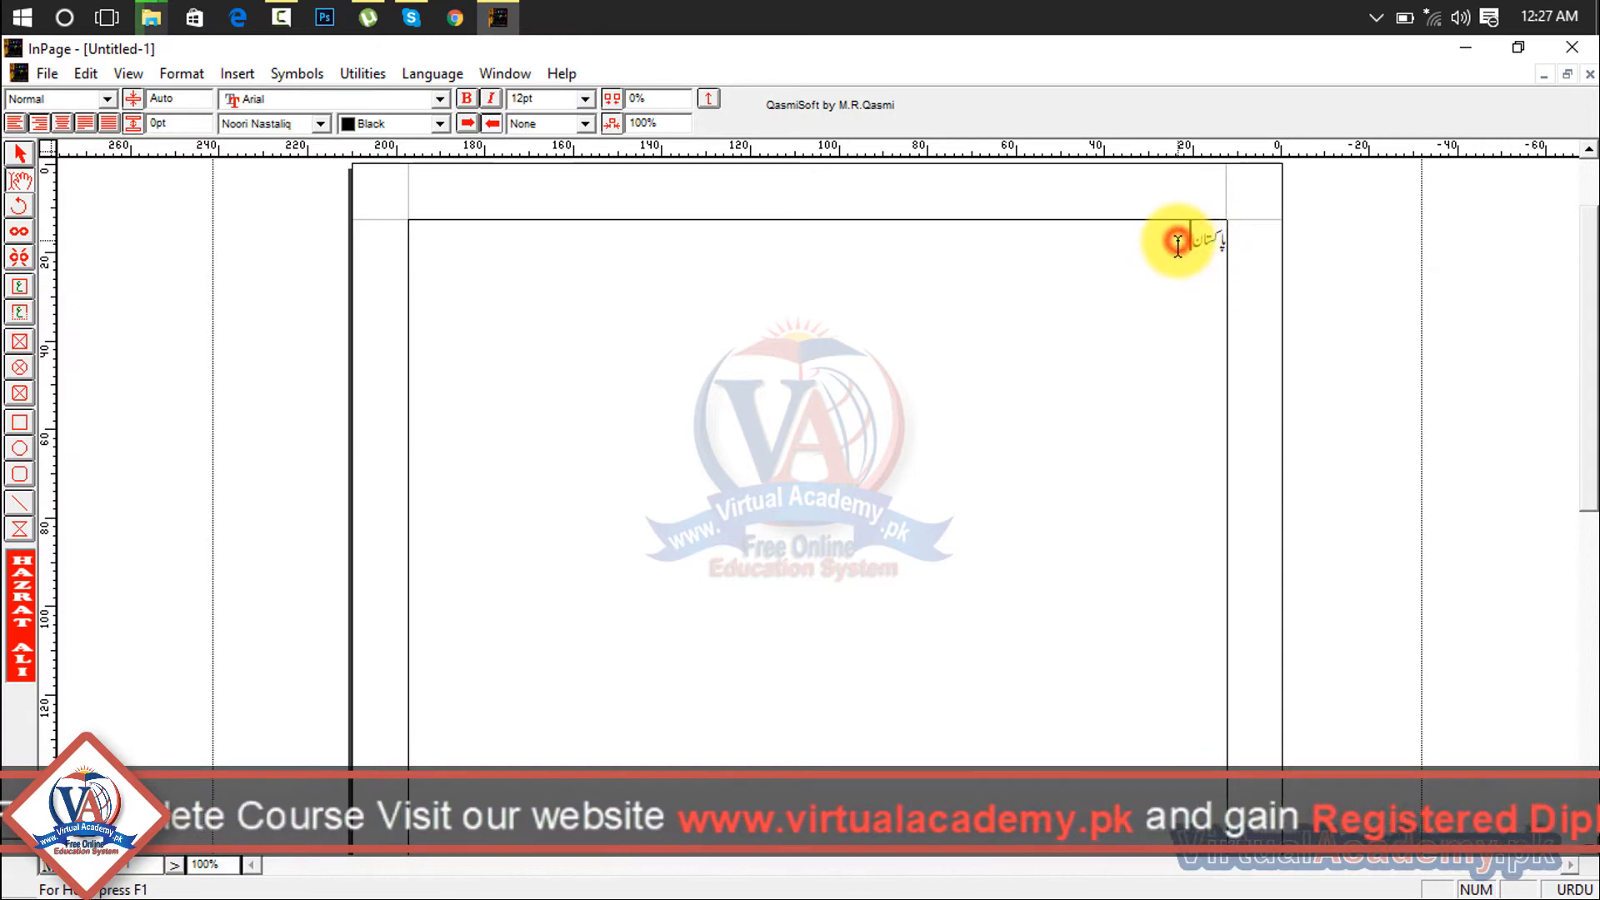
pyautogui.hotkey('ctrl', 'v')
pyautogui.hotkey('ctrl', 'v')
pyautogui.hotkey('ctrl', 'v')
pyautogui.hotkey('ctrl', 'v')
pyautogui.hotkey('ctrl', 'v')
pyautogui.hotkey('ctrl', 'v')
pyautogui.hotkey('ctrl', 'v')
pyautogui.hotkey('ctrl', 'v')
pyautogui.hotkey('ctrl', 'v')
pyautogui.hotkey('ctrl', 'v')
pyautogui.hotkey('ctrl', 'v')
pyautogui.hotkey('ctrl', 'v')
pyautogui.hotkey('ctrl', 'v')
pyautogui.hotkey('ctrl', 'v')
pyautogui.hotkey('ctrl', 'v')
pyautogui.hotkey('ctrl', 'v')
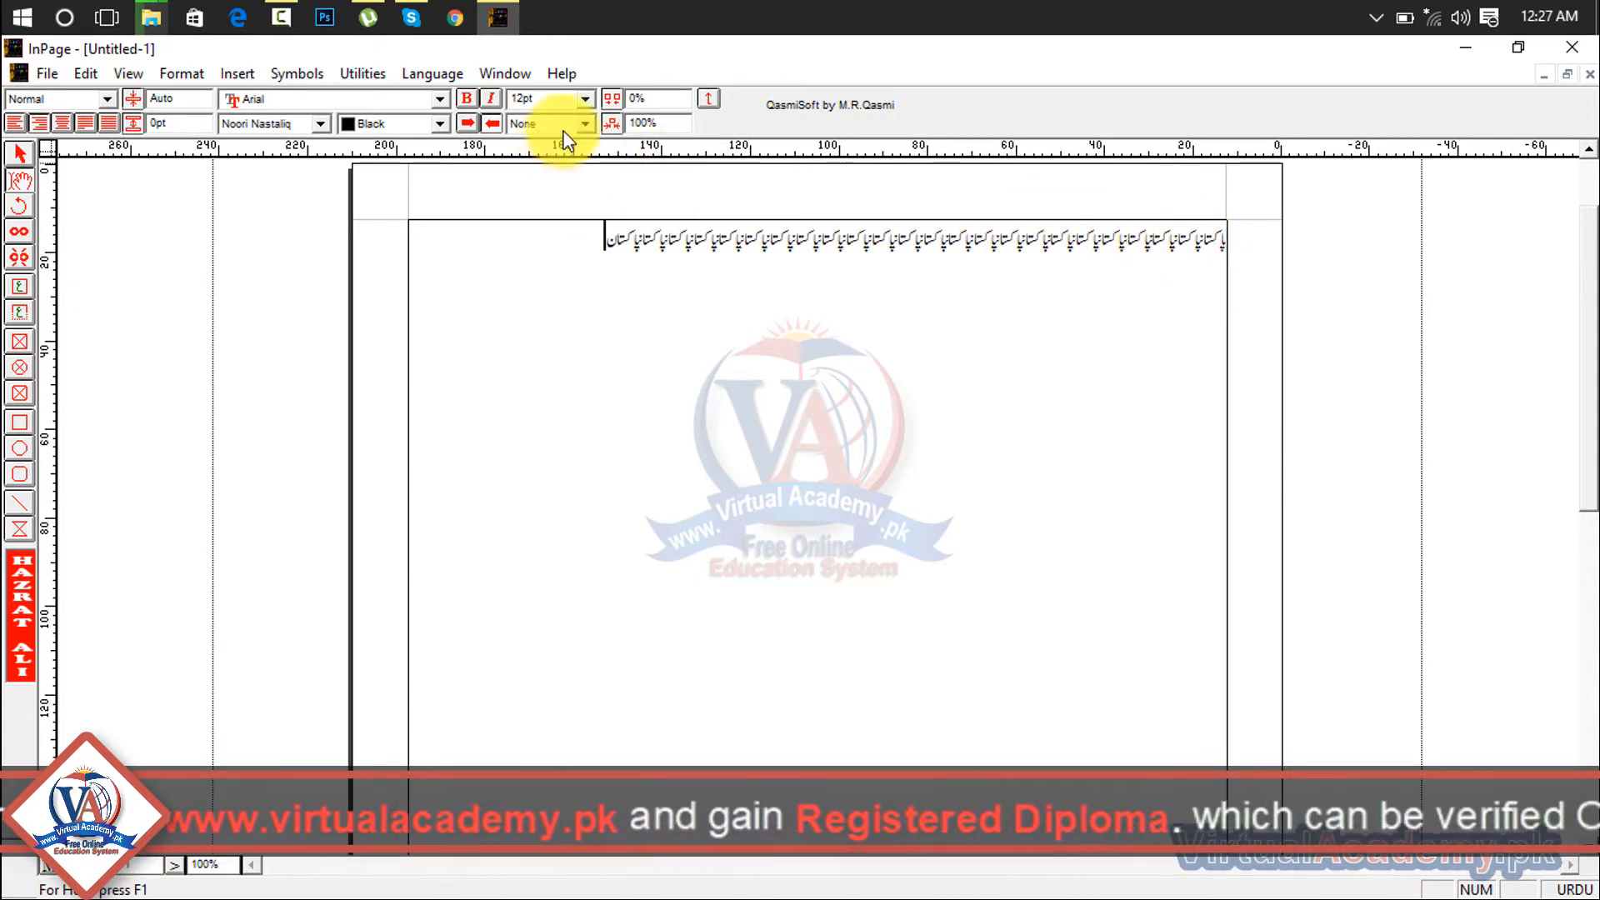
# Enlarge all of the repeated text to 36pt.
pyautogui.hotkey('ctrl', 'a')
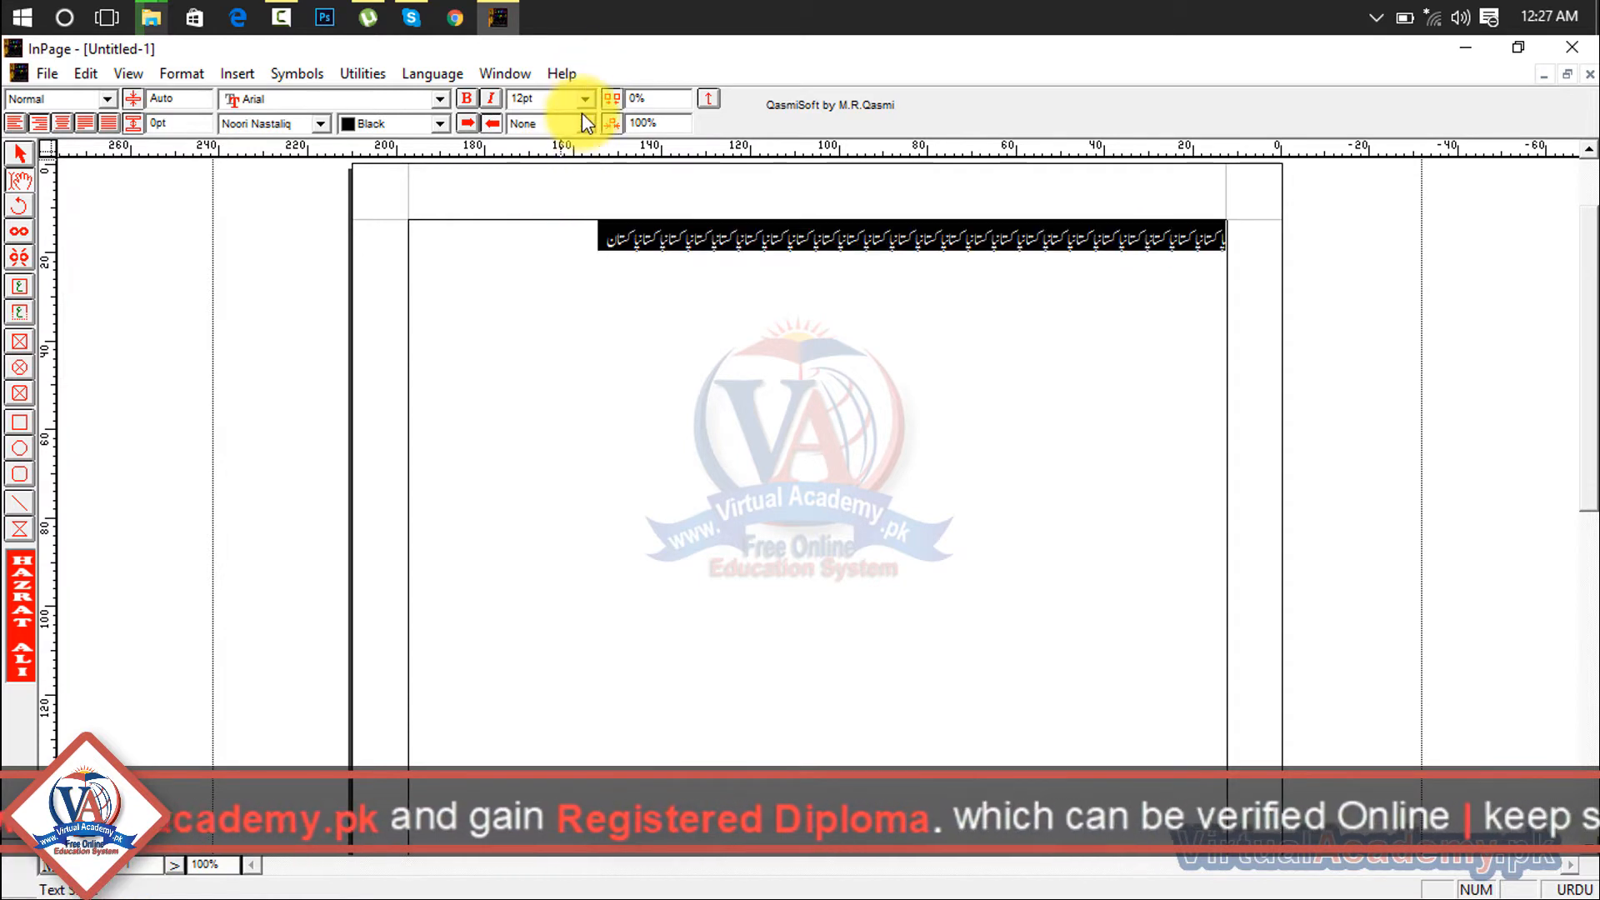
pyautogui.click(586, 98)
pyautogui.click(547, 206)
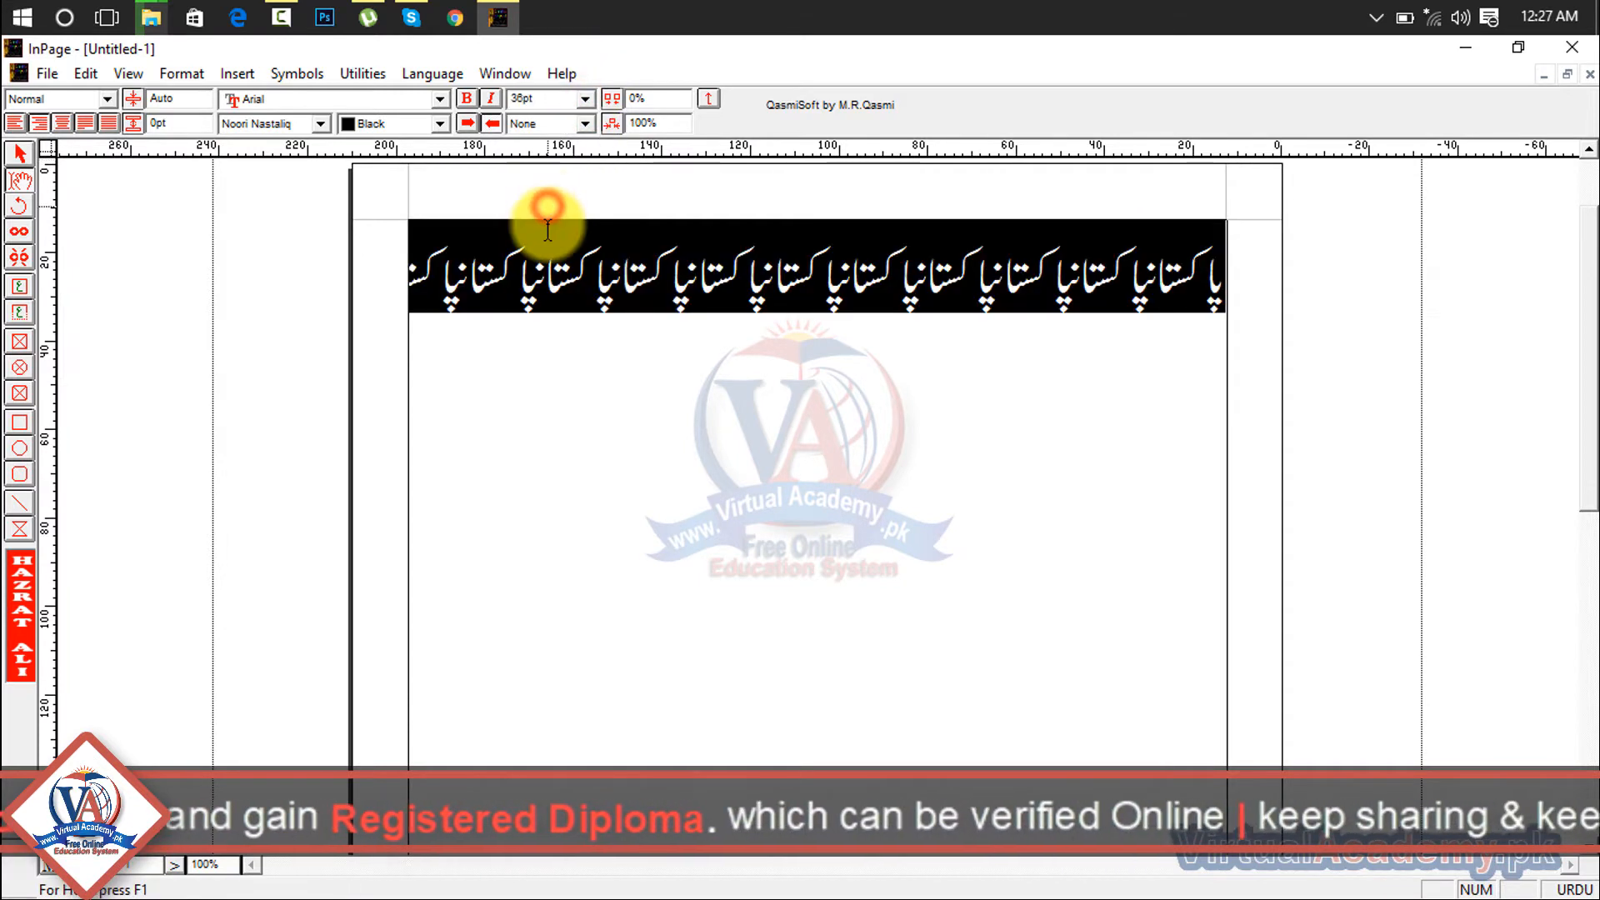
pyautogui.click(654, 464)
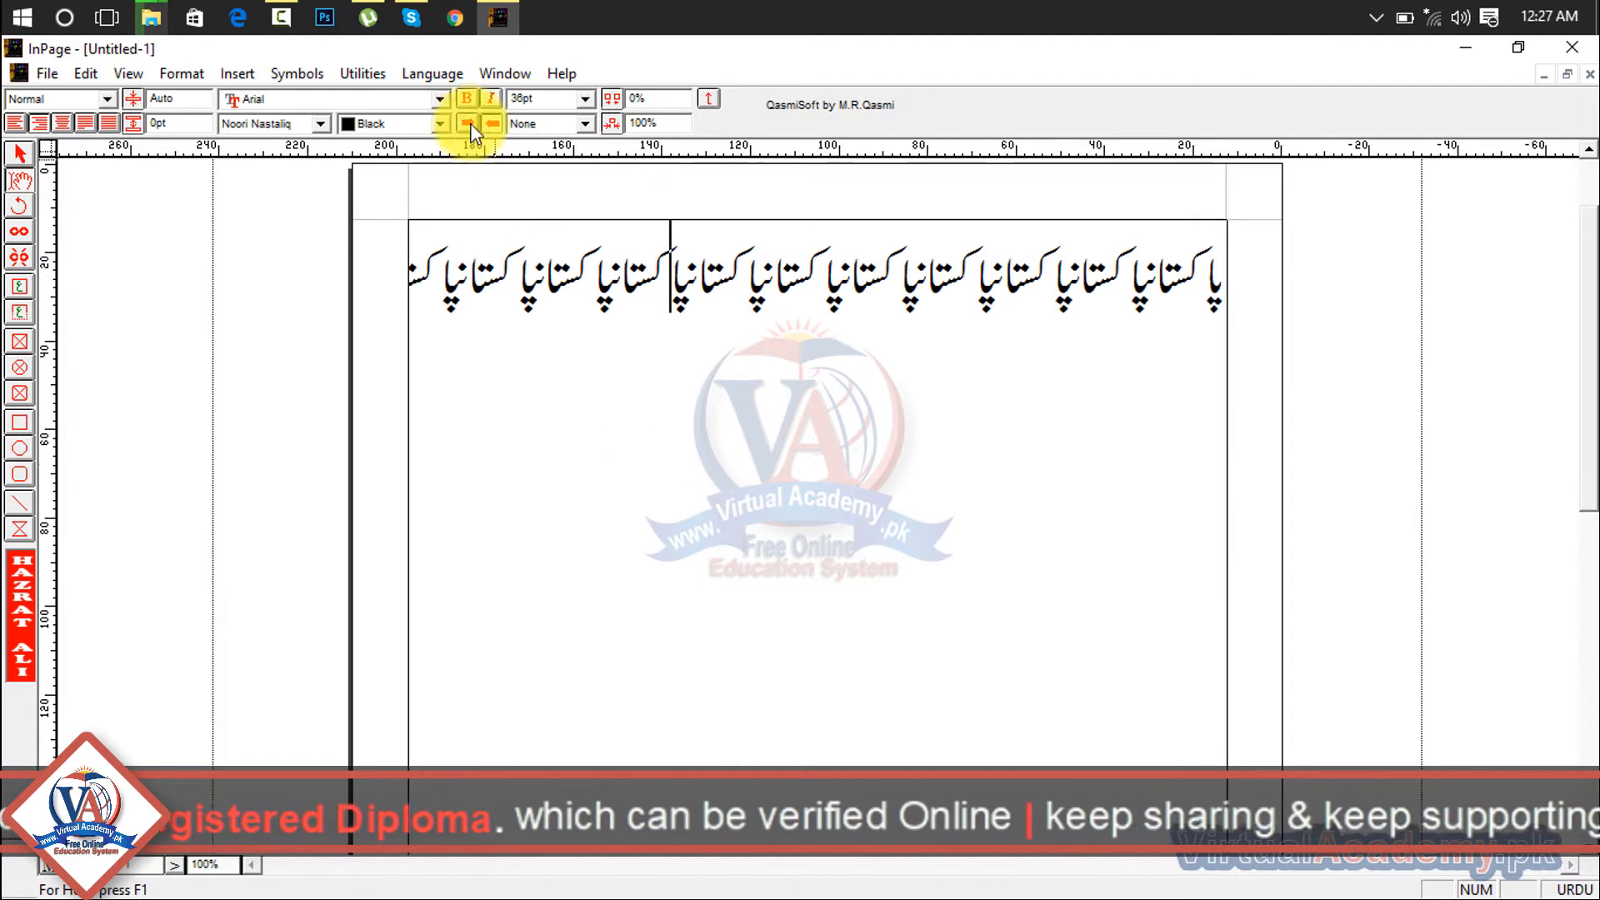
# Try to run the spelling check on the text and dismiss the message.
pyautogui.click(362, 73)
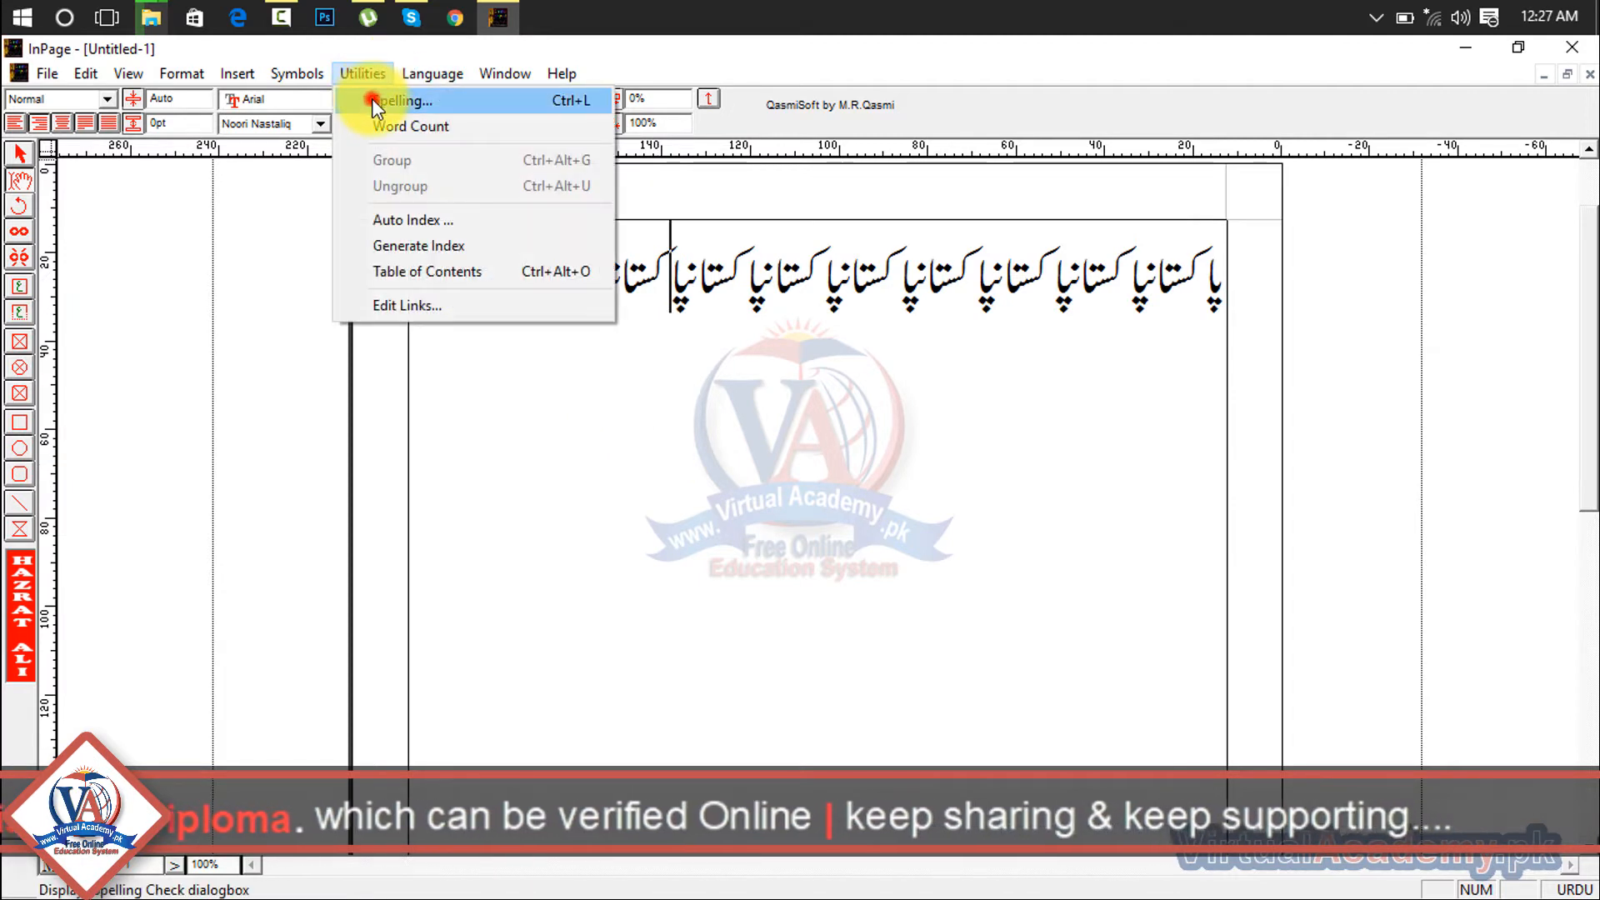
pyautogui.click(372, 100)
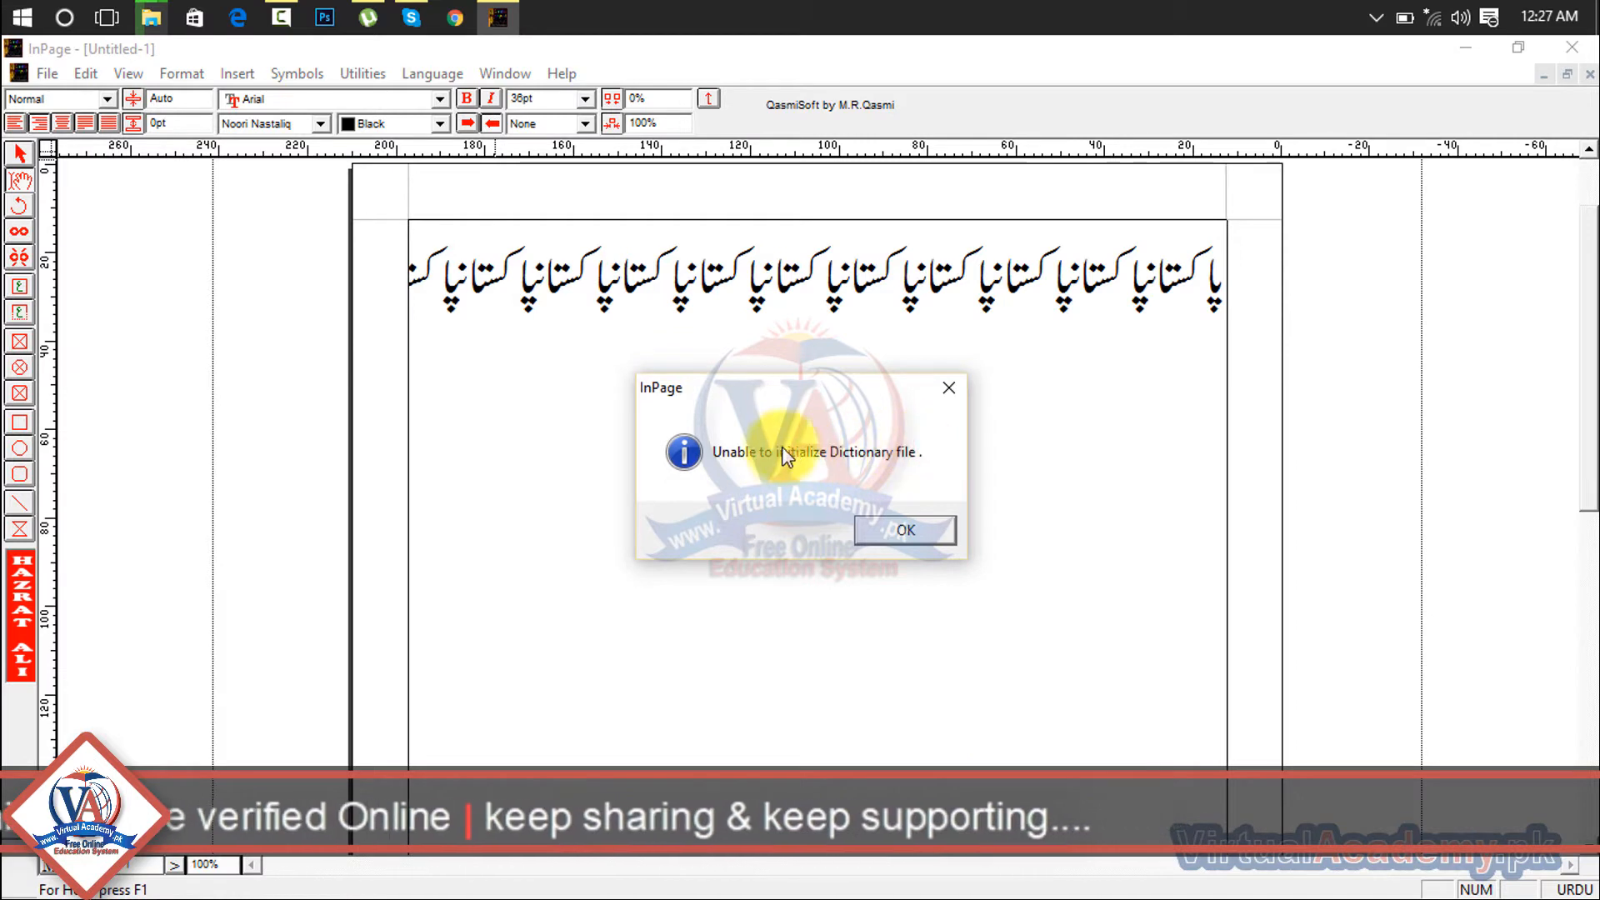
pyautogui.click(948, 385)
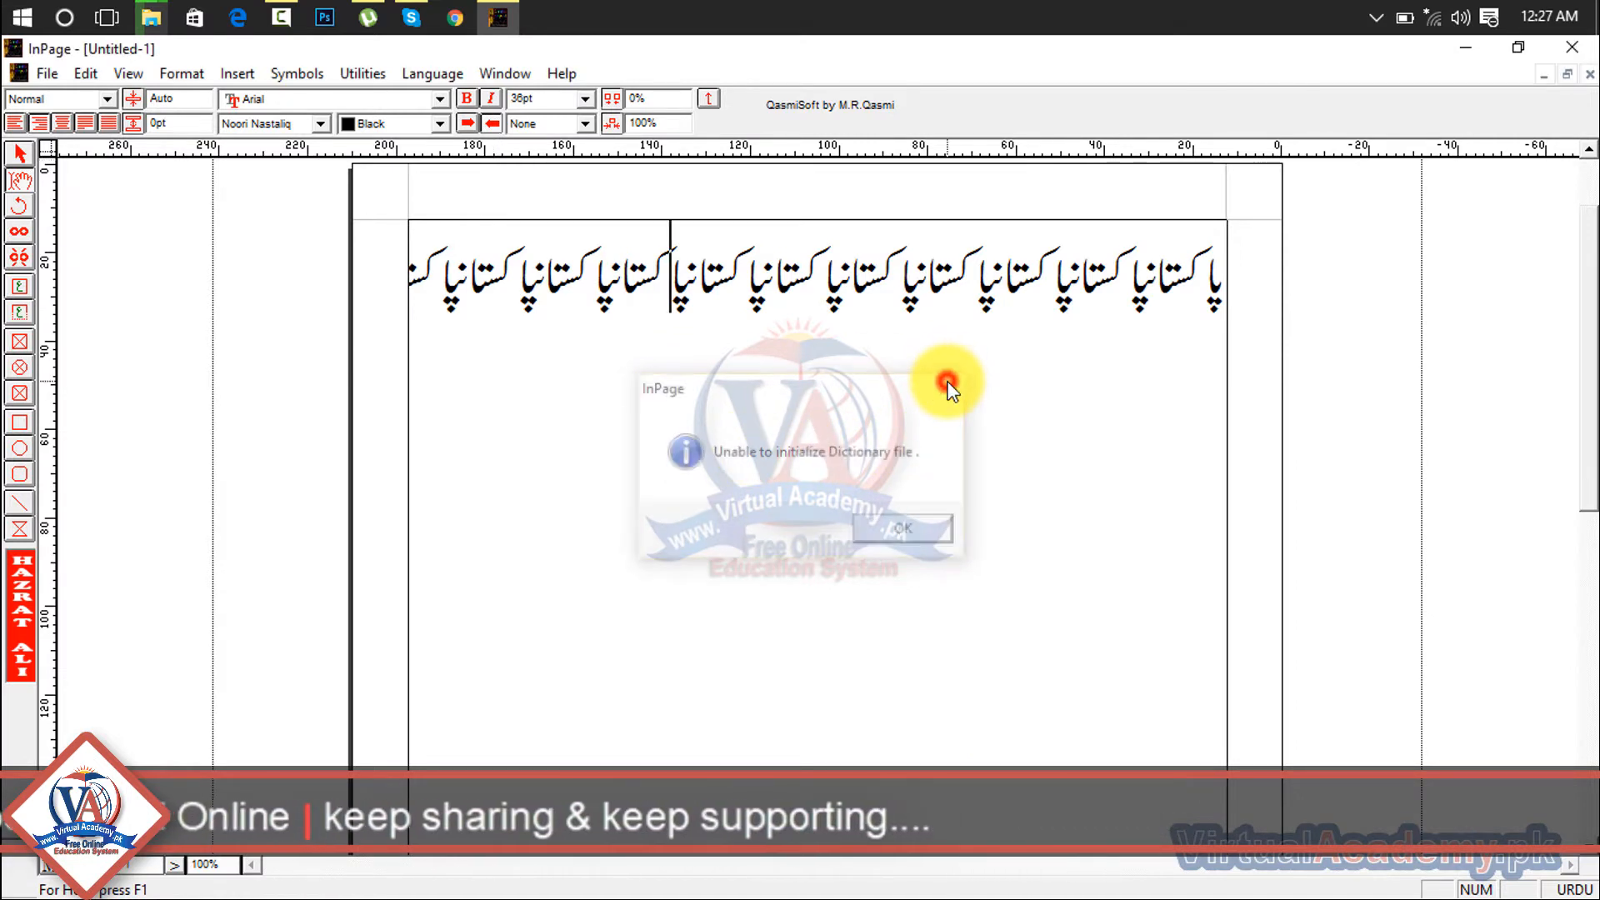
# Display the word count while splitting the repeated text into three paragraphs, and close the word count.
pyautogui.click(382, 76)
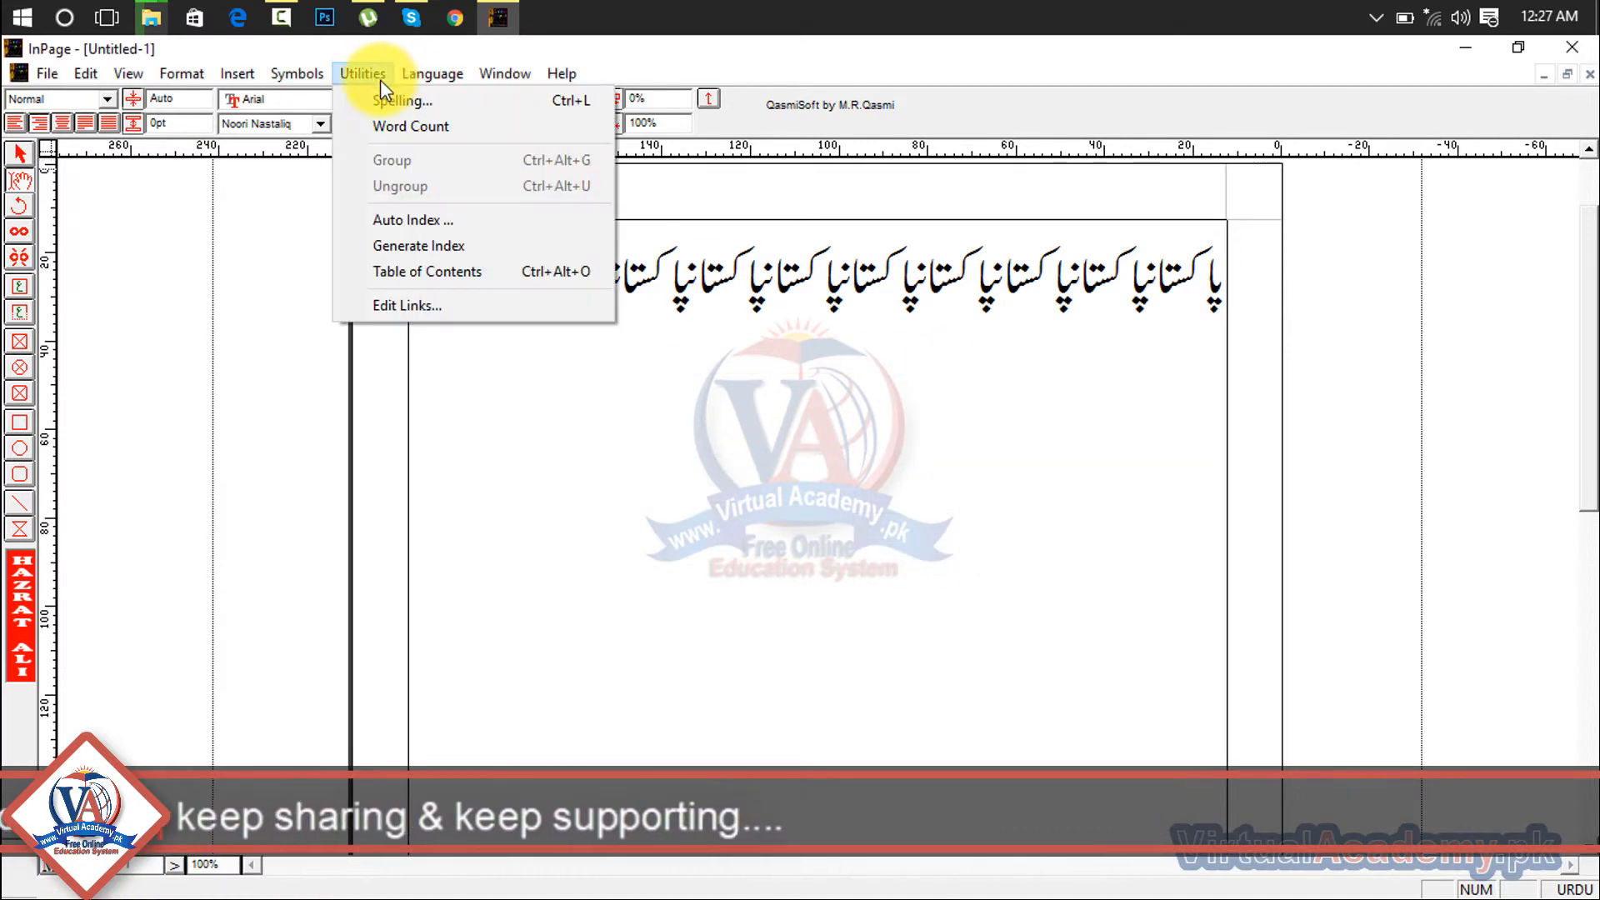
pyautogui.click(388, 125)
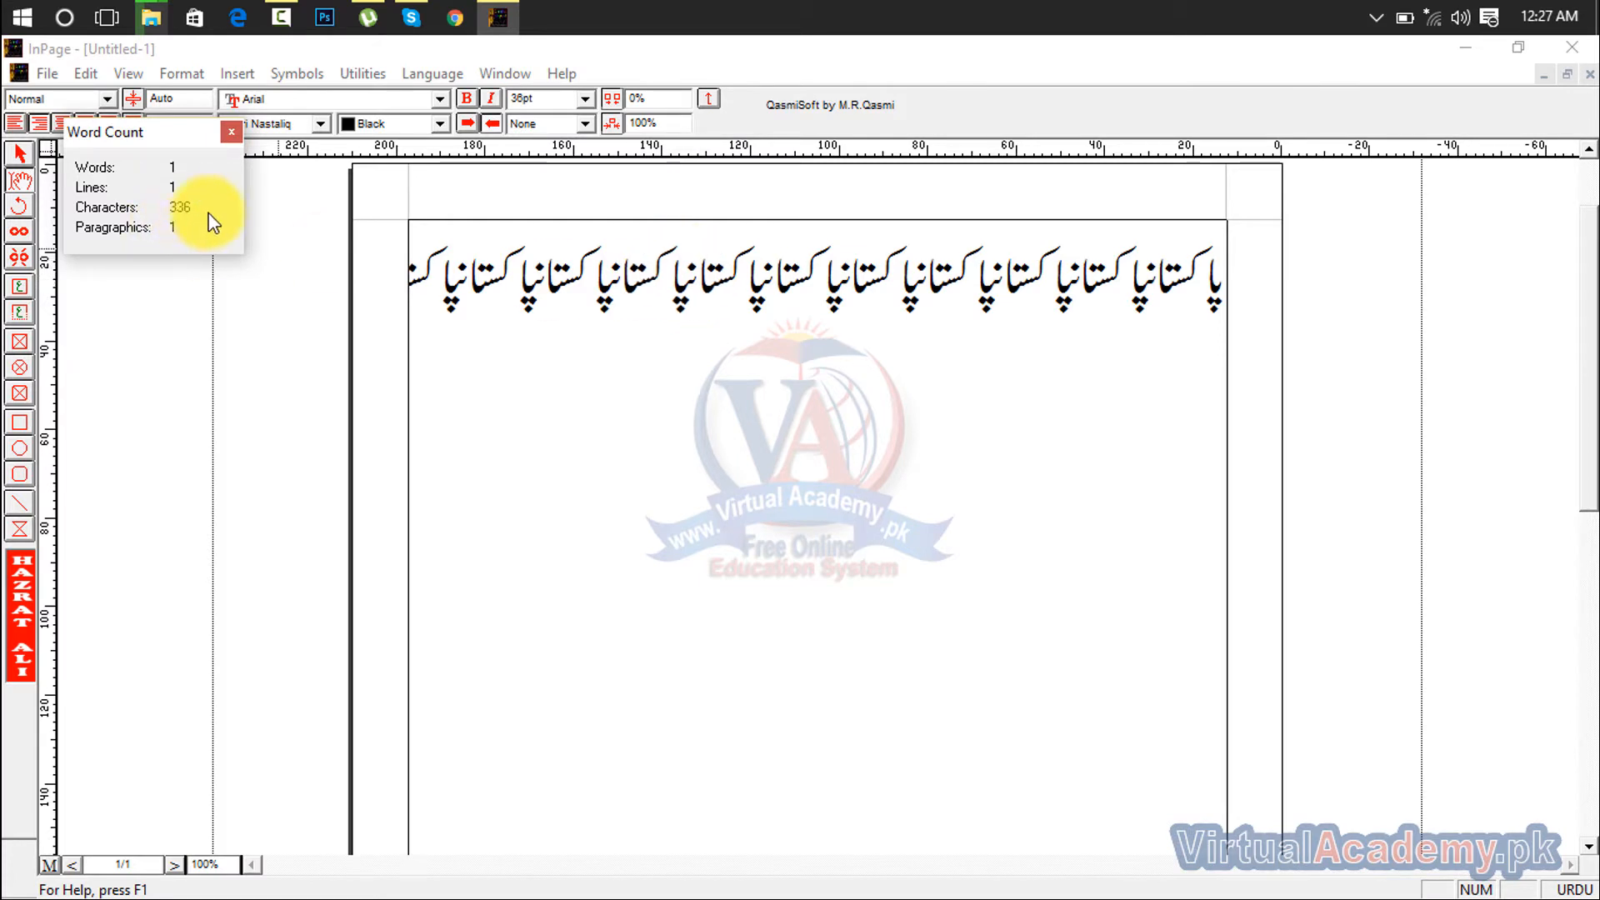
pyautogui.click(611, 397)
pyautogui.click(1158, 283)
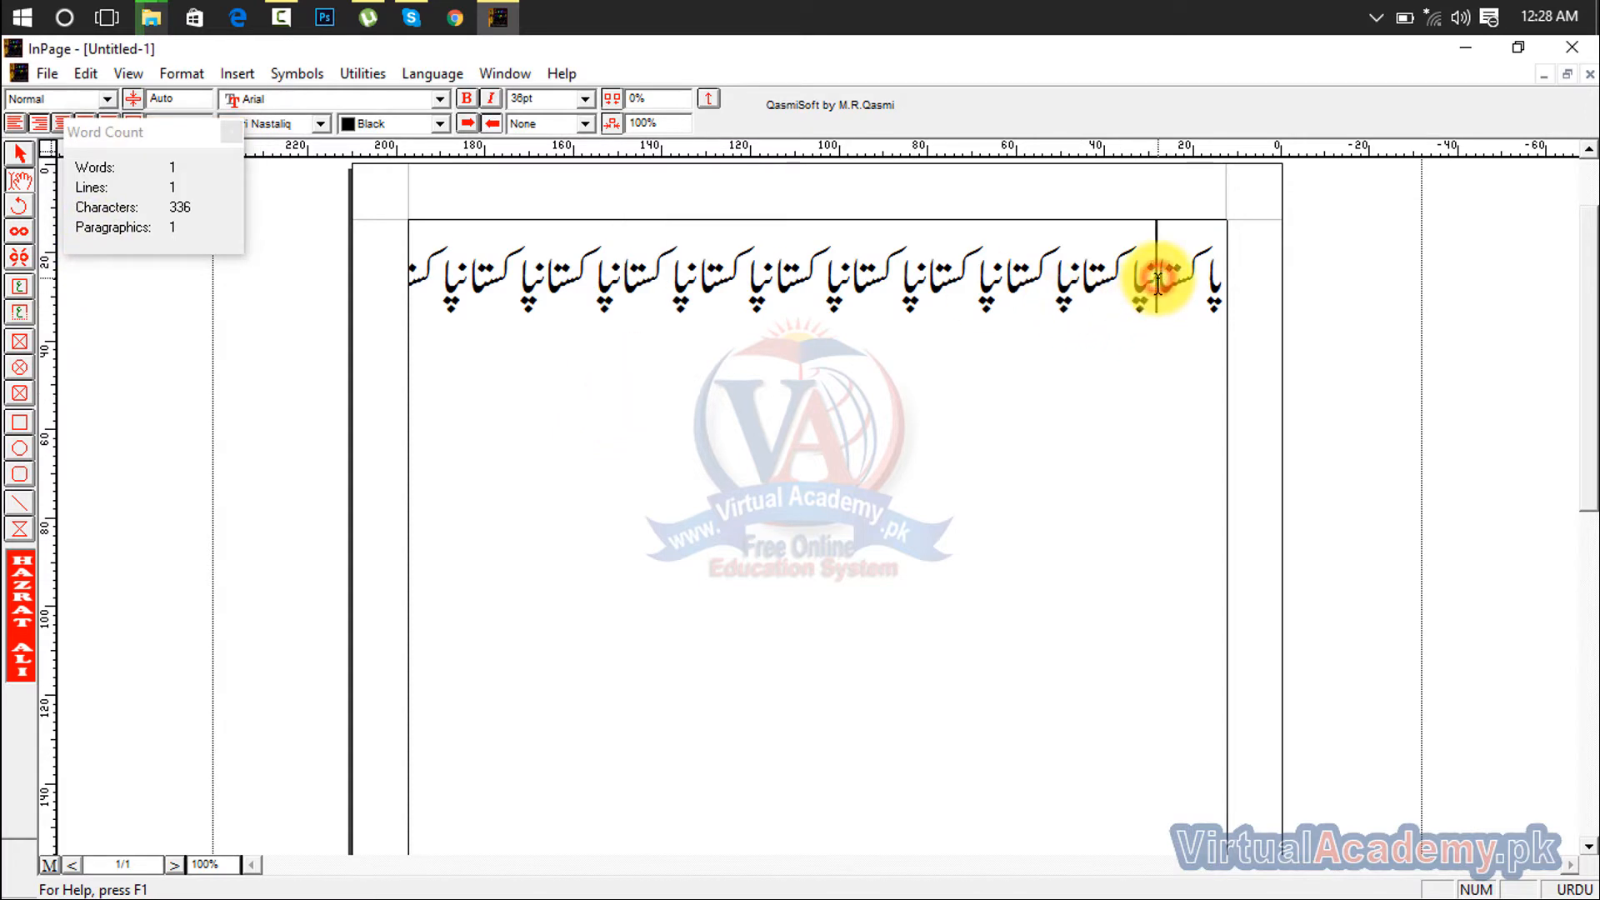
pyautogui.press('Return')
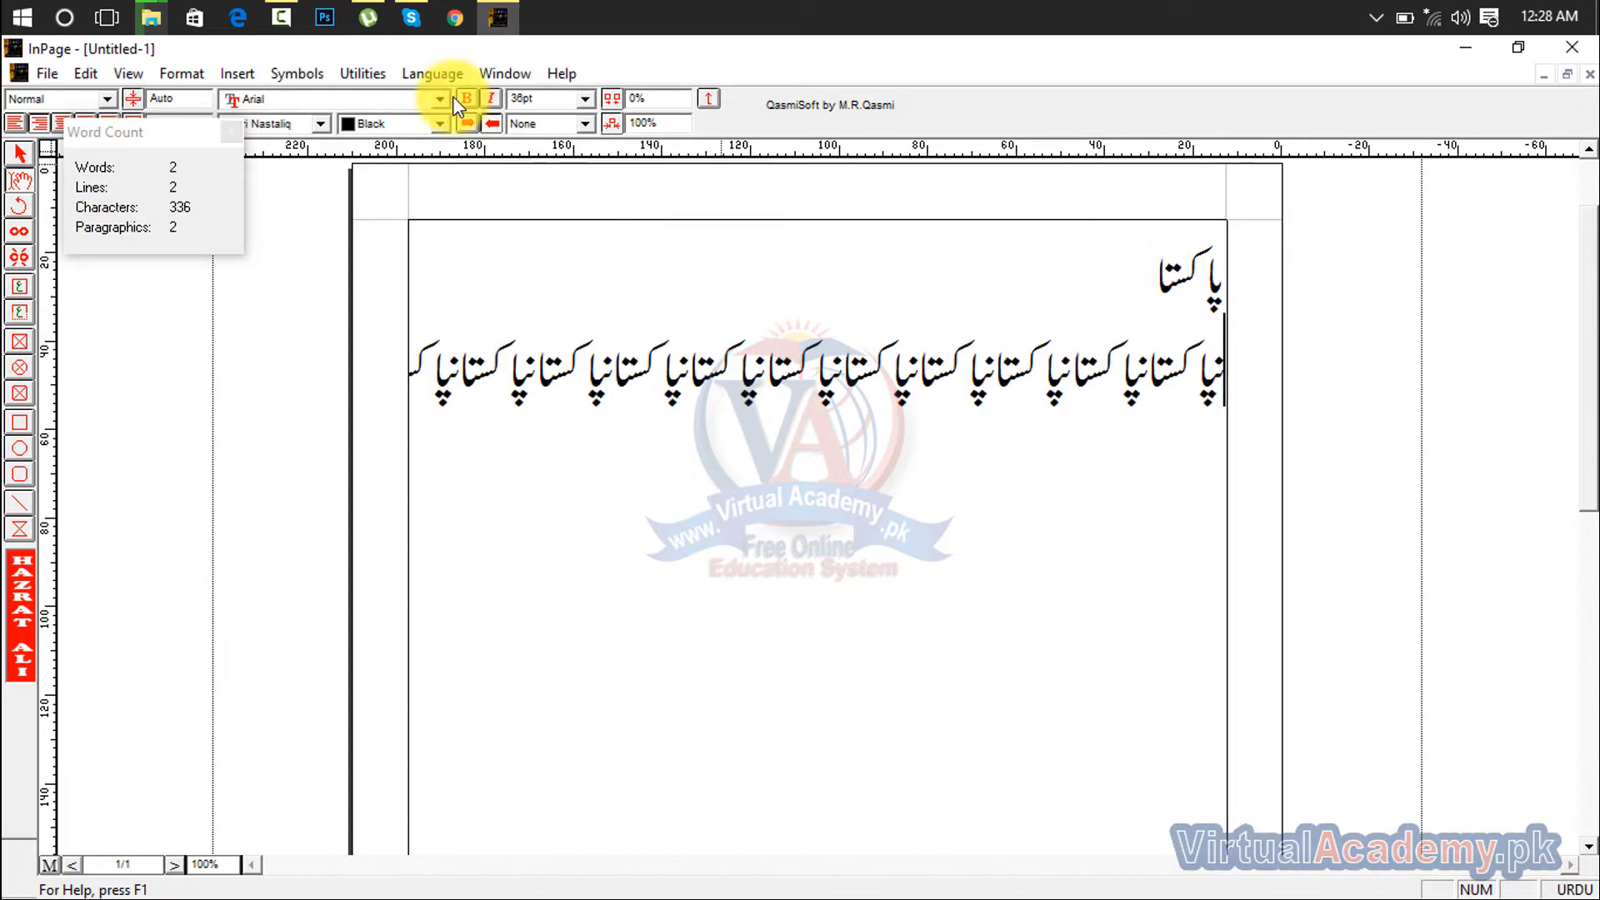
pyautogui.click(989, 375)
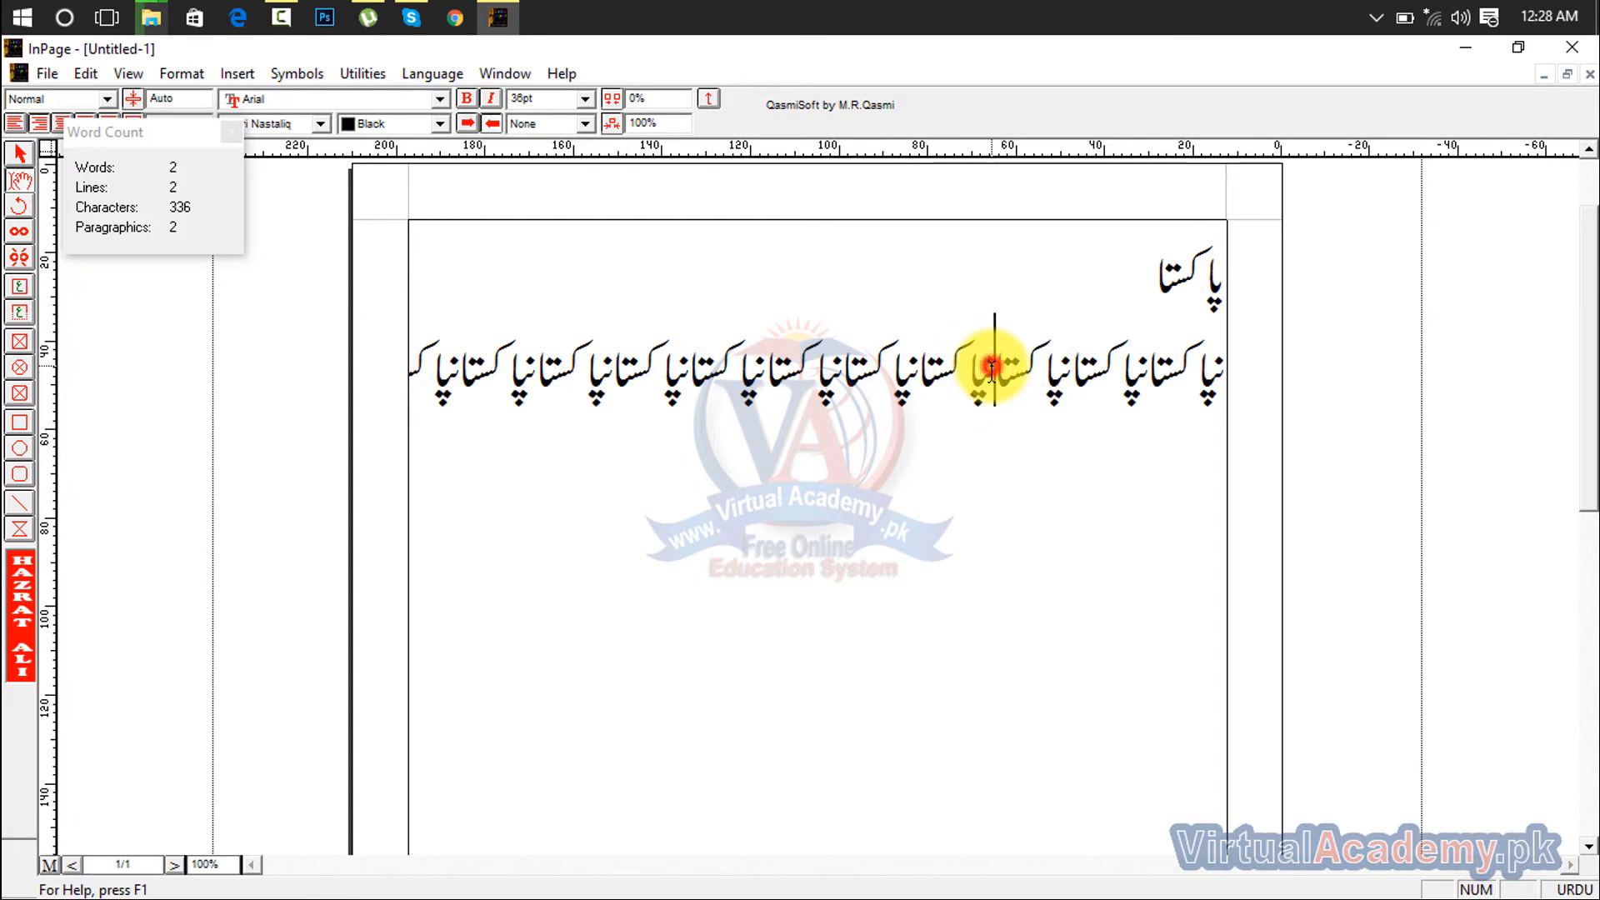
pyautogui.press('Return')
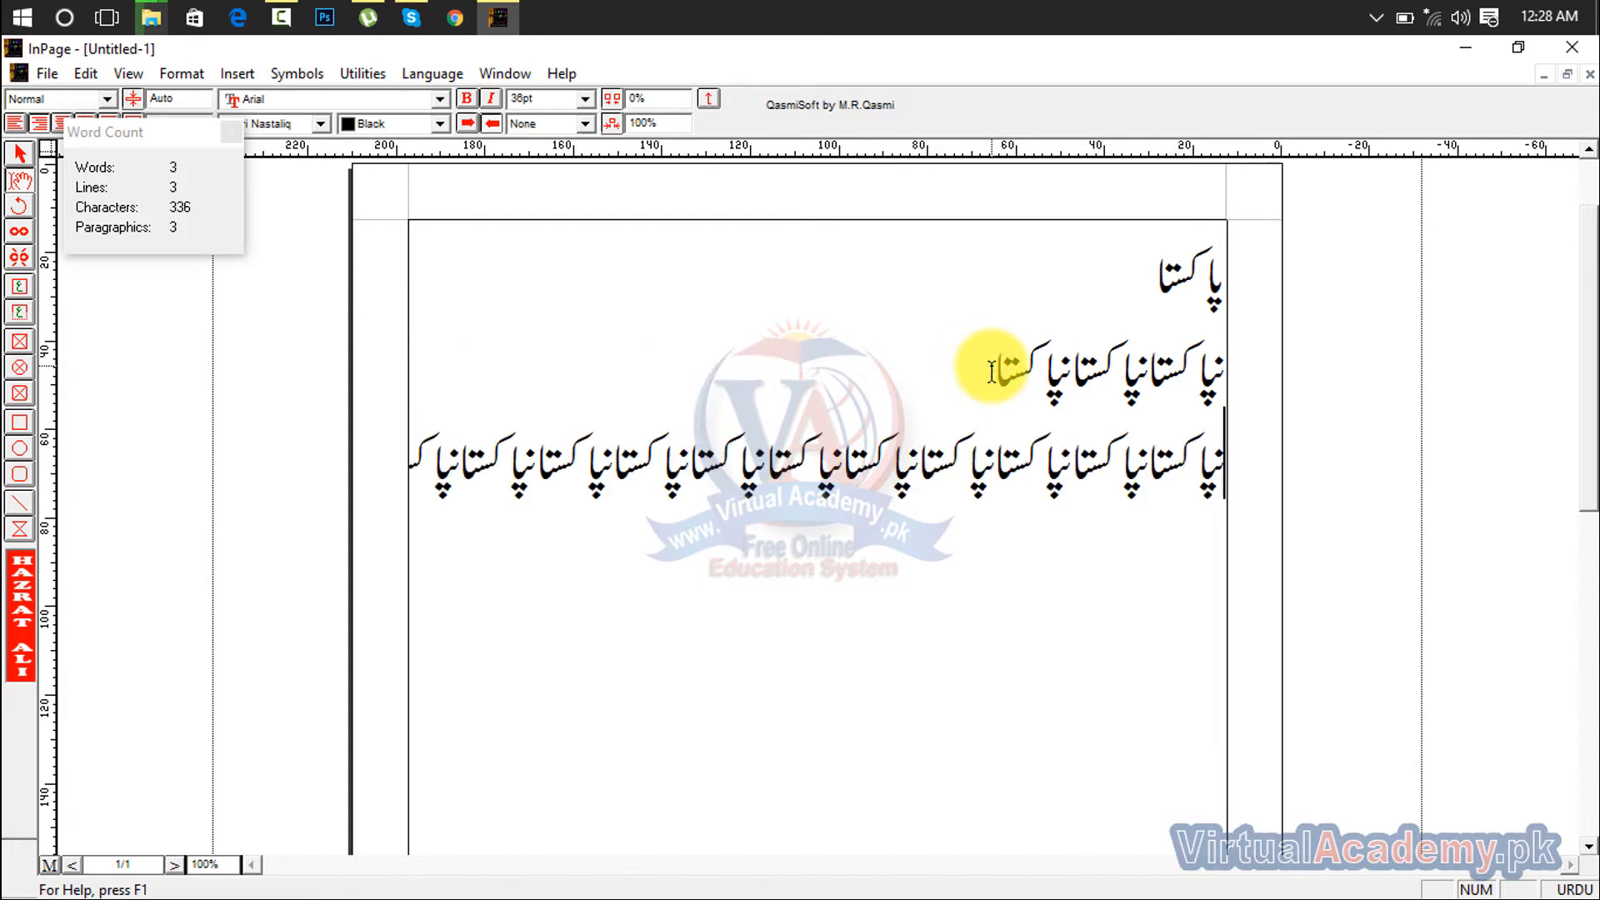
pyautogui.click(227, 135)
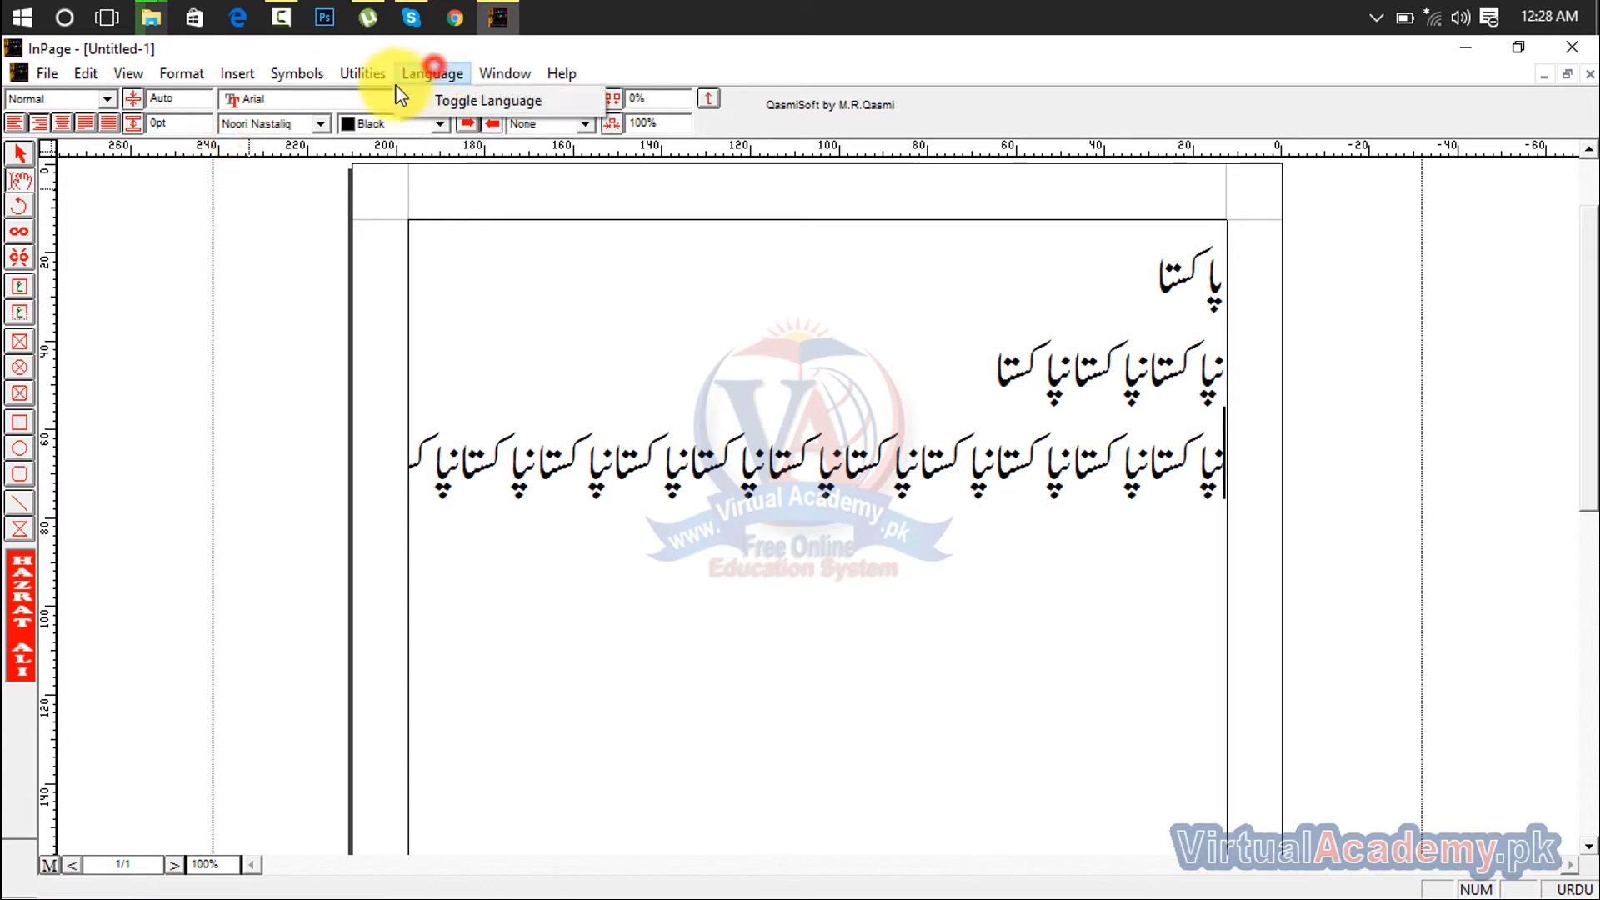
pyautogui.click(360, 77)
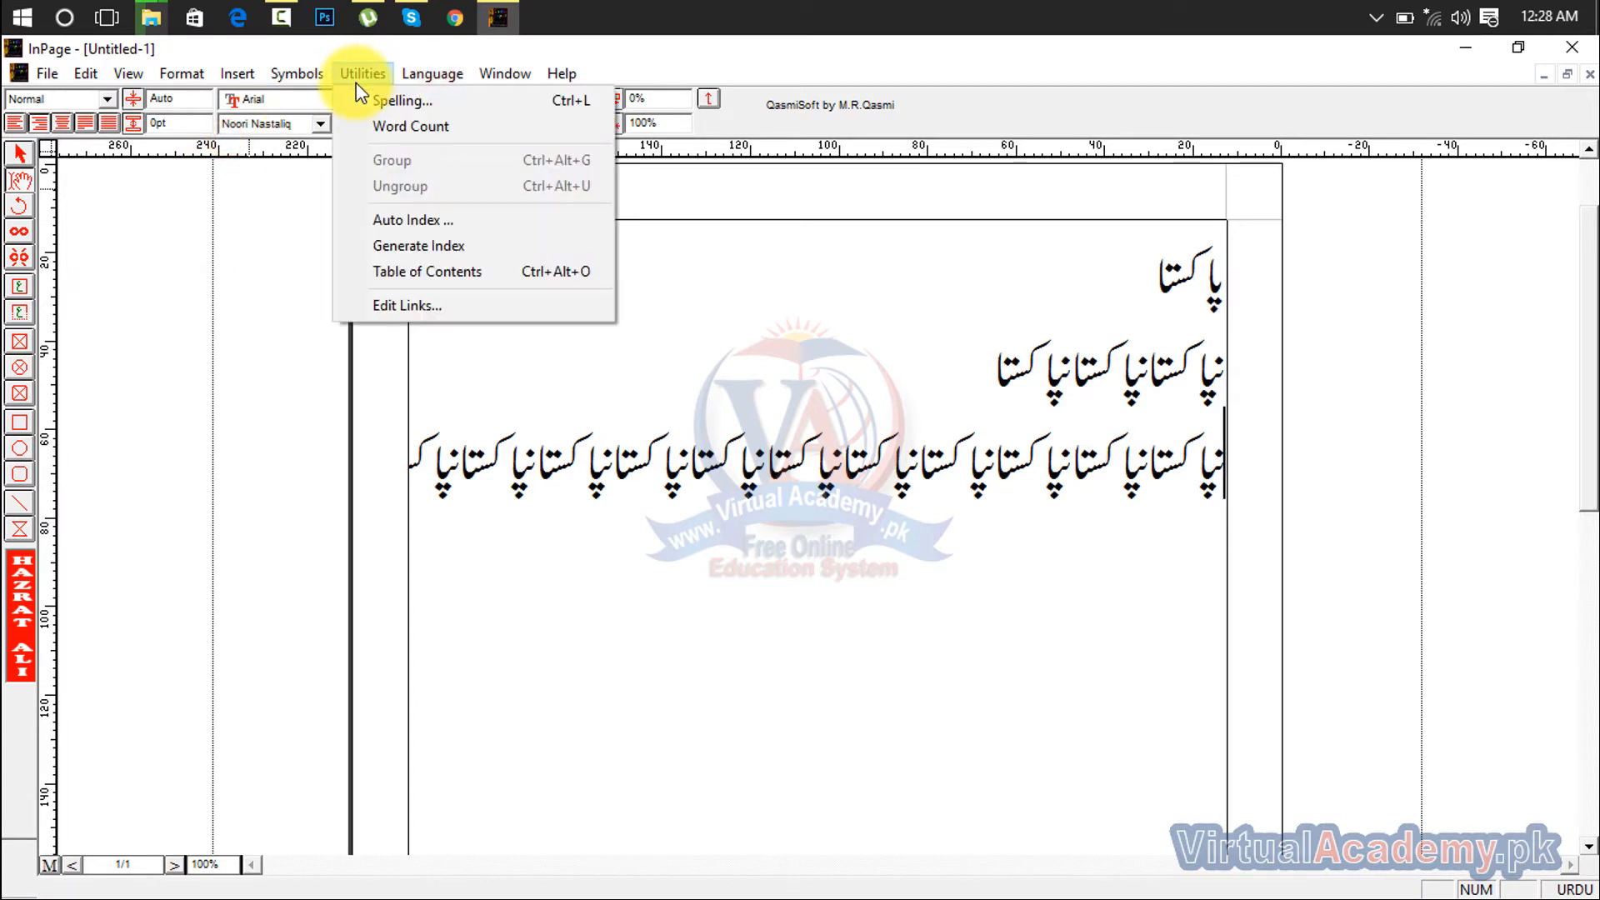
pyautogui.click(562, 613)
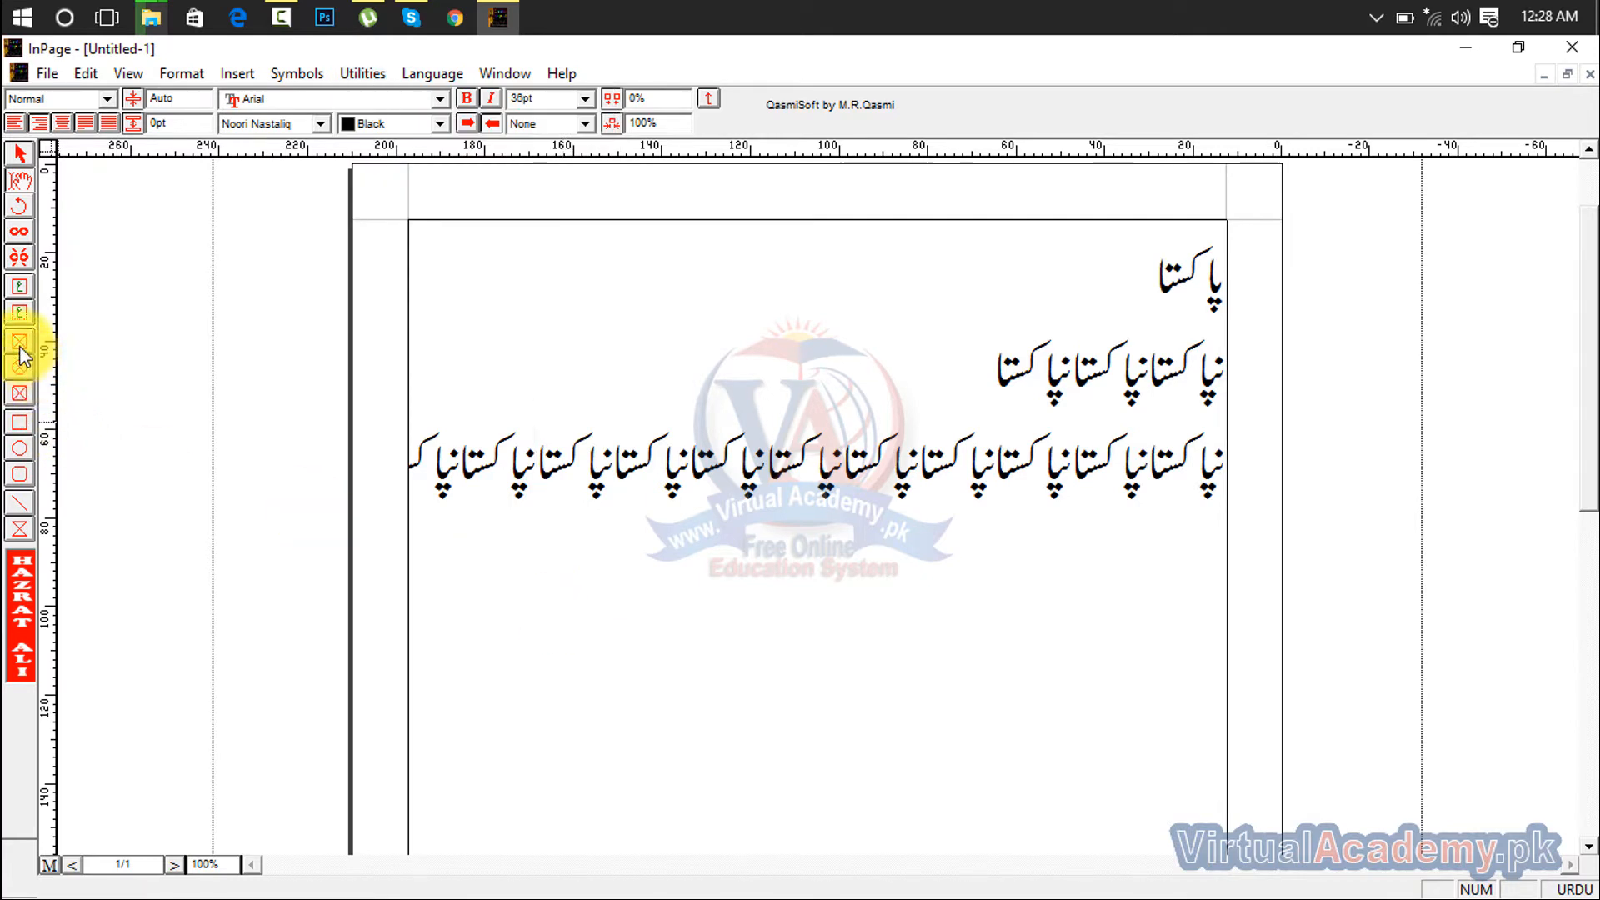
# Draw a rectangle about 66 by 38 mm below the text and a rounded picture box about 72 by 52 mm beneath it.
pyautogui.click(20, 422)
pyautogui.moveTo(522, 525)
pyautogui.mouseDown()
pyautogui.moveTo(867, 653)
pyautogui.moveTo(812, 690)
pyautogui.mouseUp()
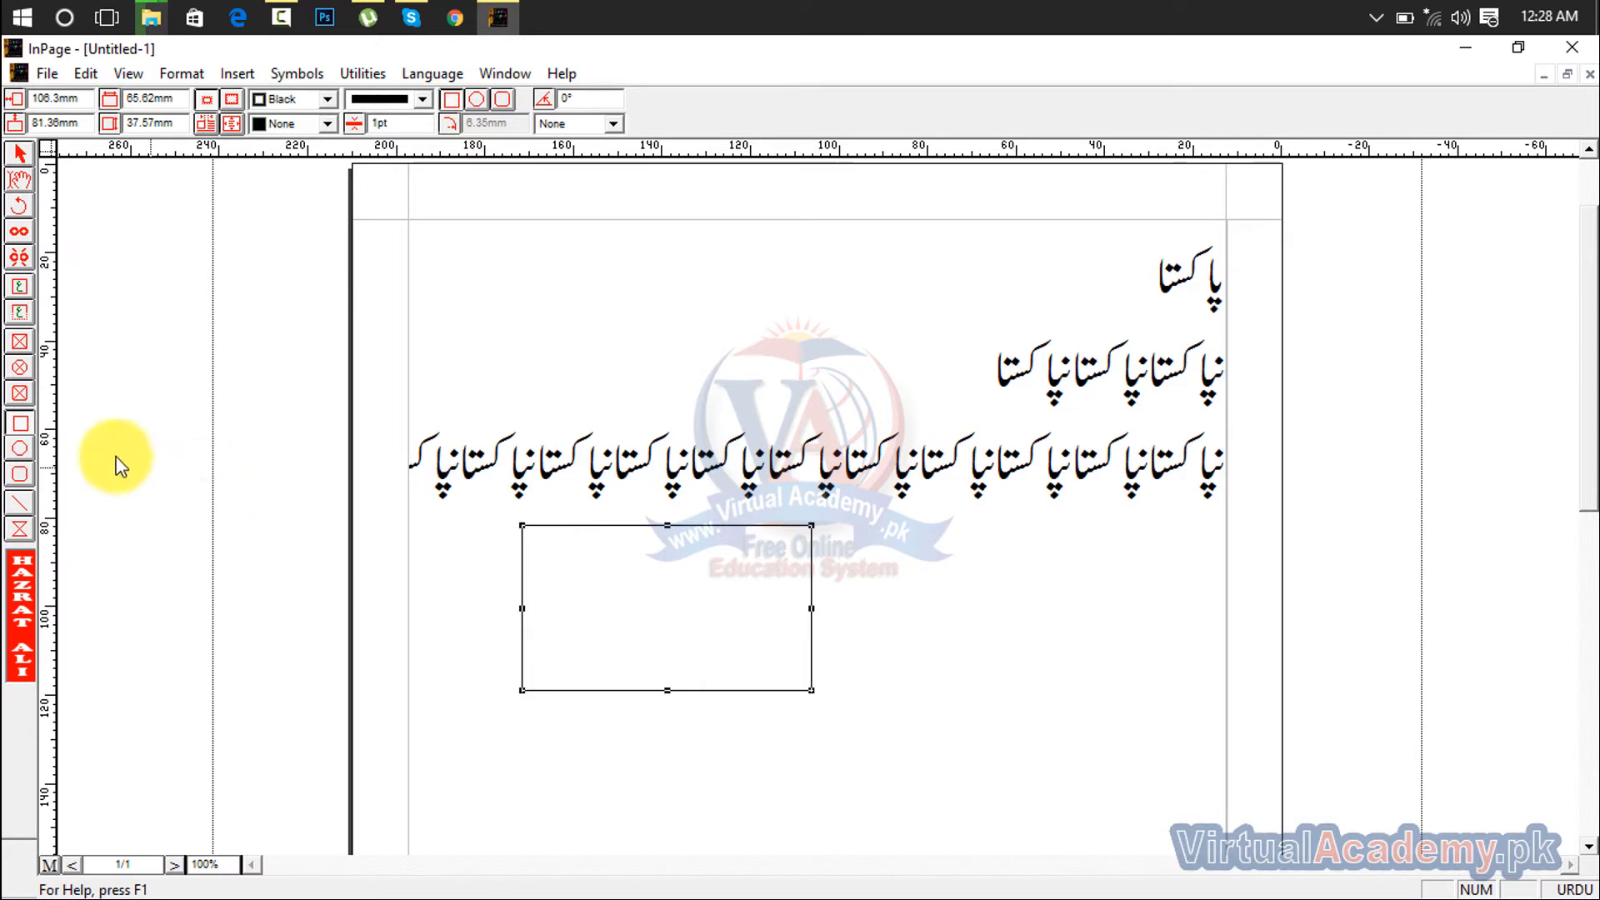
pyautogui.click(20, 394)
pyautogui.moveTo(733, 724); pyautogui.dragTo(1058, 868)
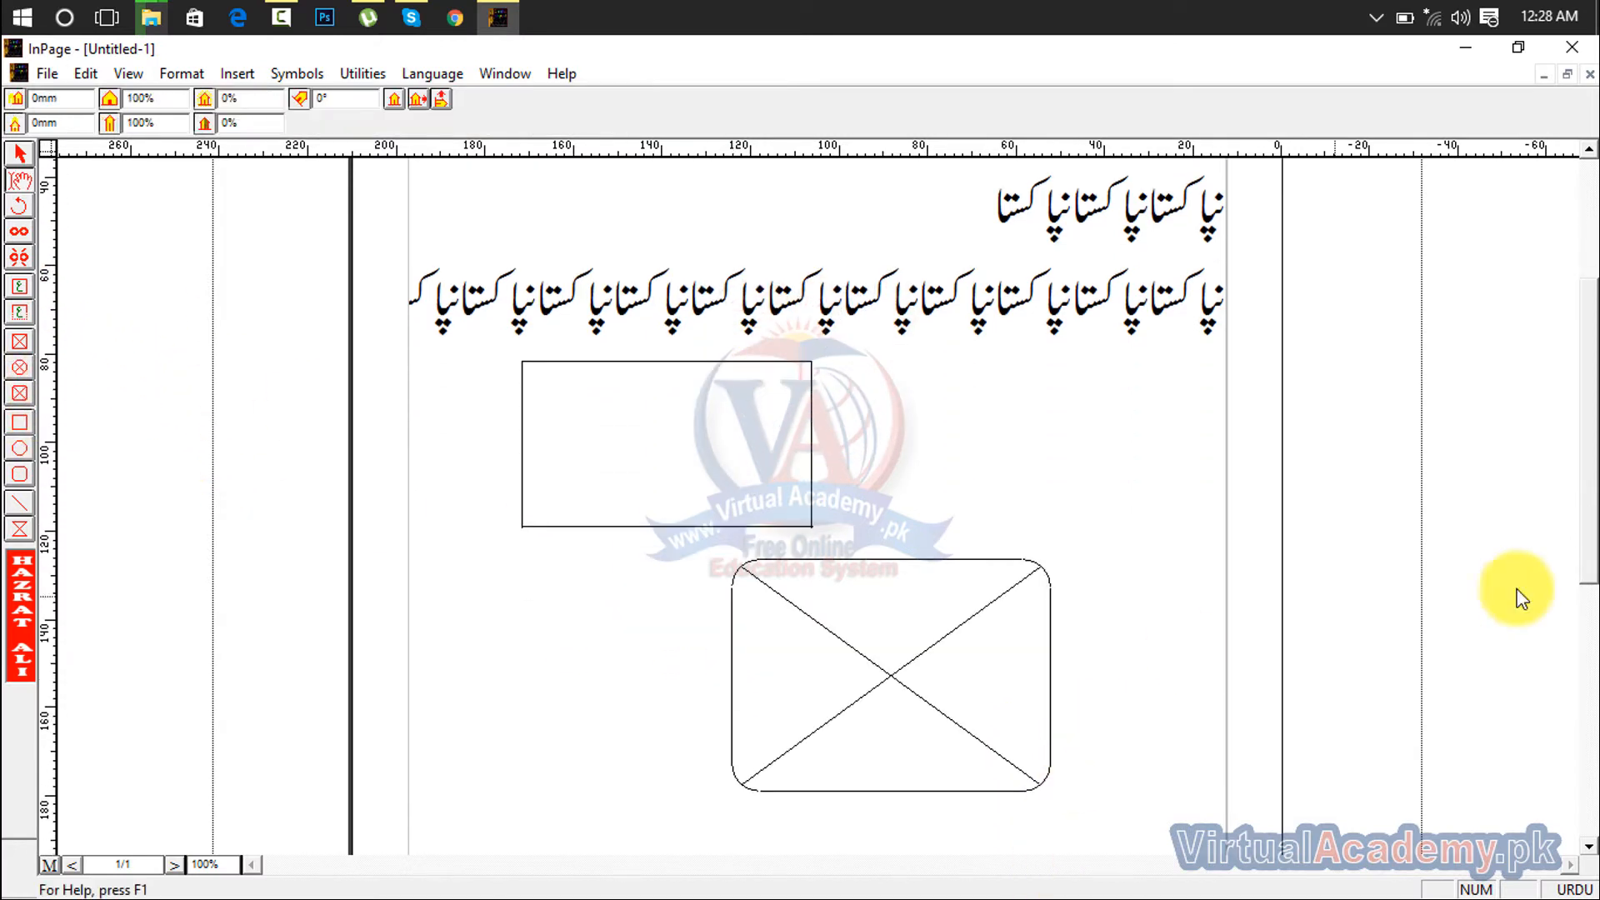
pyautogui.scroll(-2, 1577, 546)
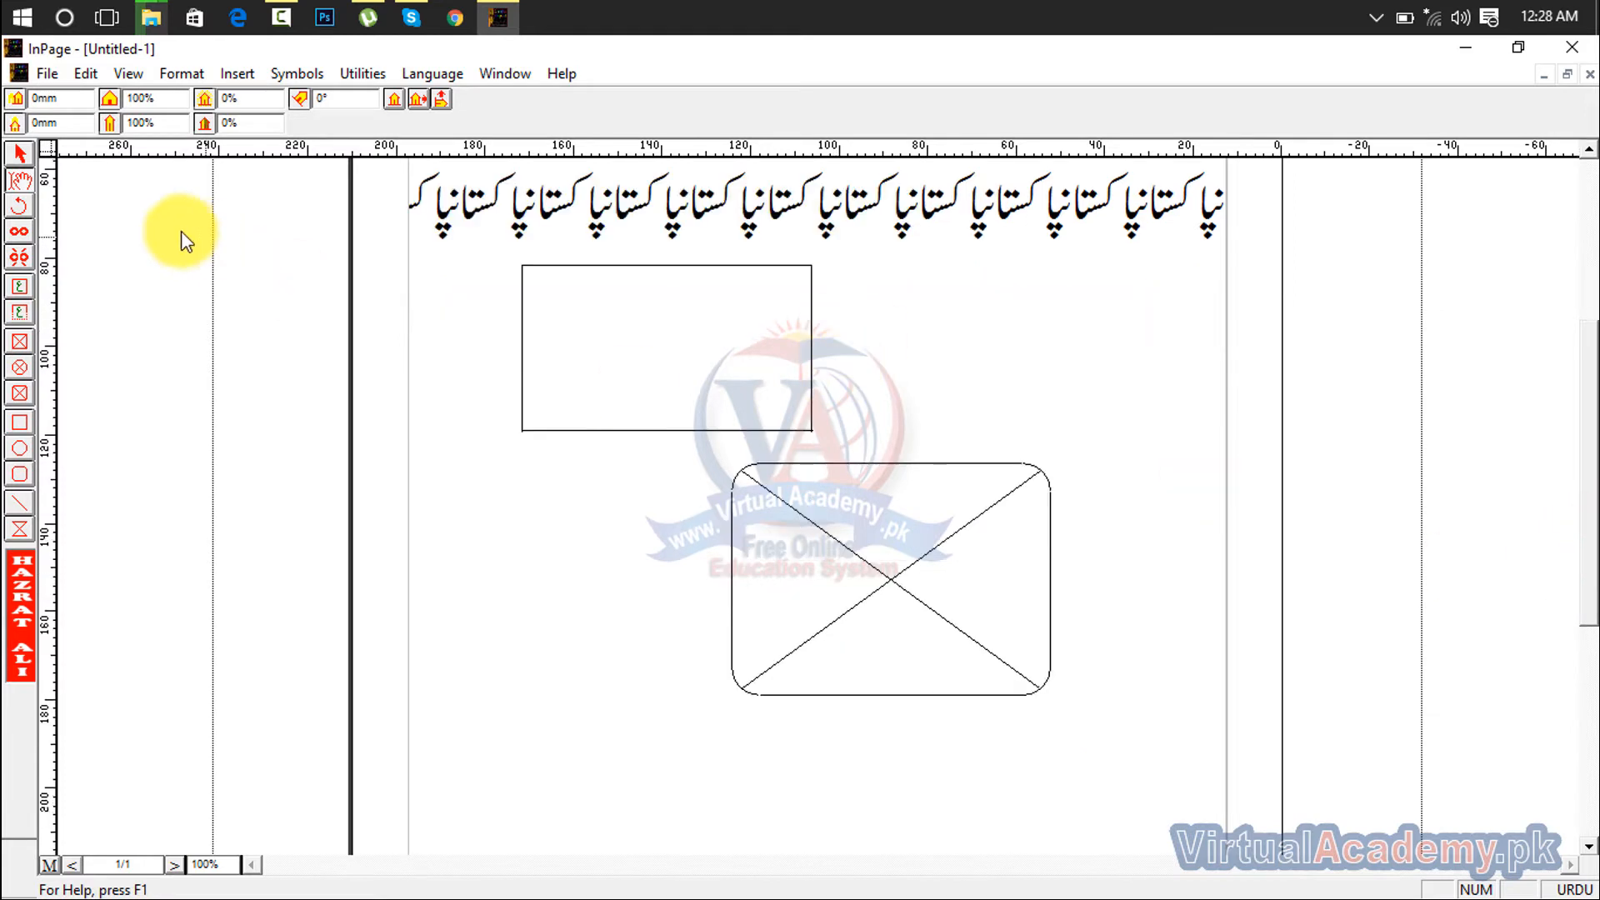
# Move the rounded picture box down and to the left, and shift the rectangle down and right so it sits above the box.
pyautogui.click(21, 154)
pyautogui.moveTo(827, 597); pyautogui.dragTo(737, 719)
pyautogui.click(706, 361)
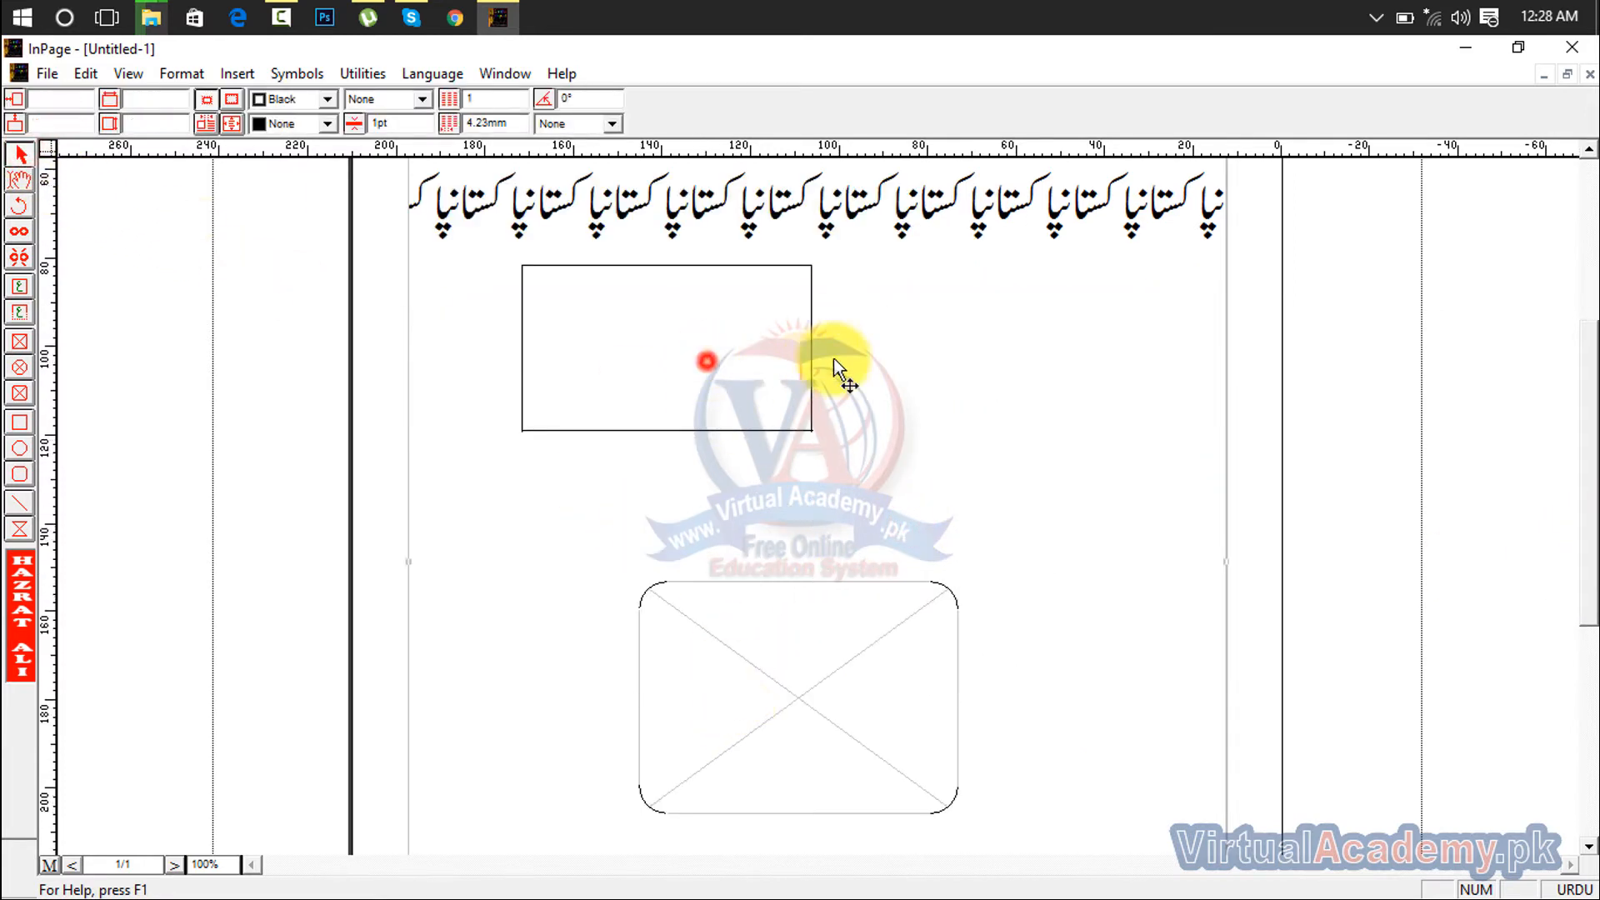
pyautogui.click(778, 365)
pyautogui.click(813, 349)
pyautogui.click(732, 367)
pyautogui.moveTo(815, 350); pyautogui.dragTo(940, 426)
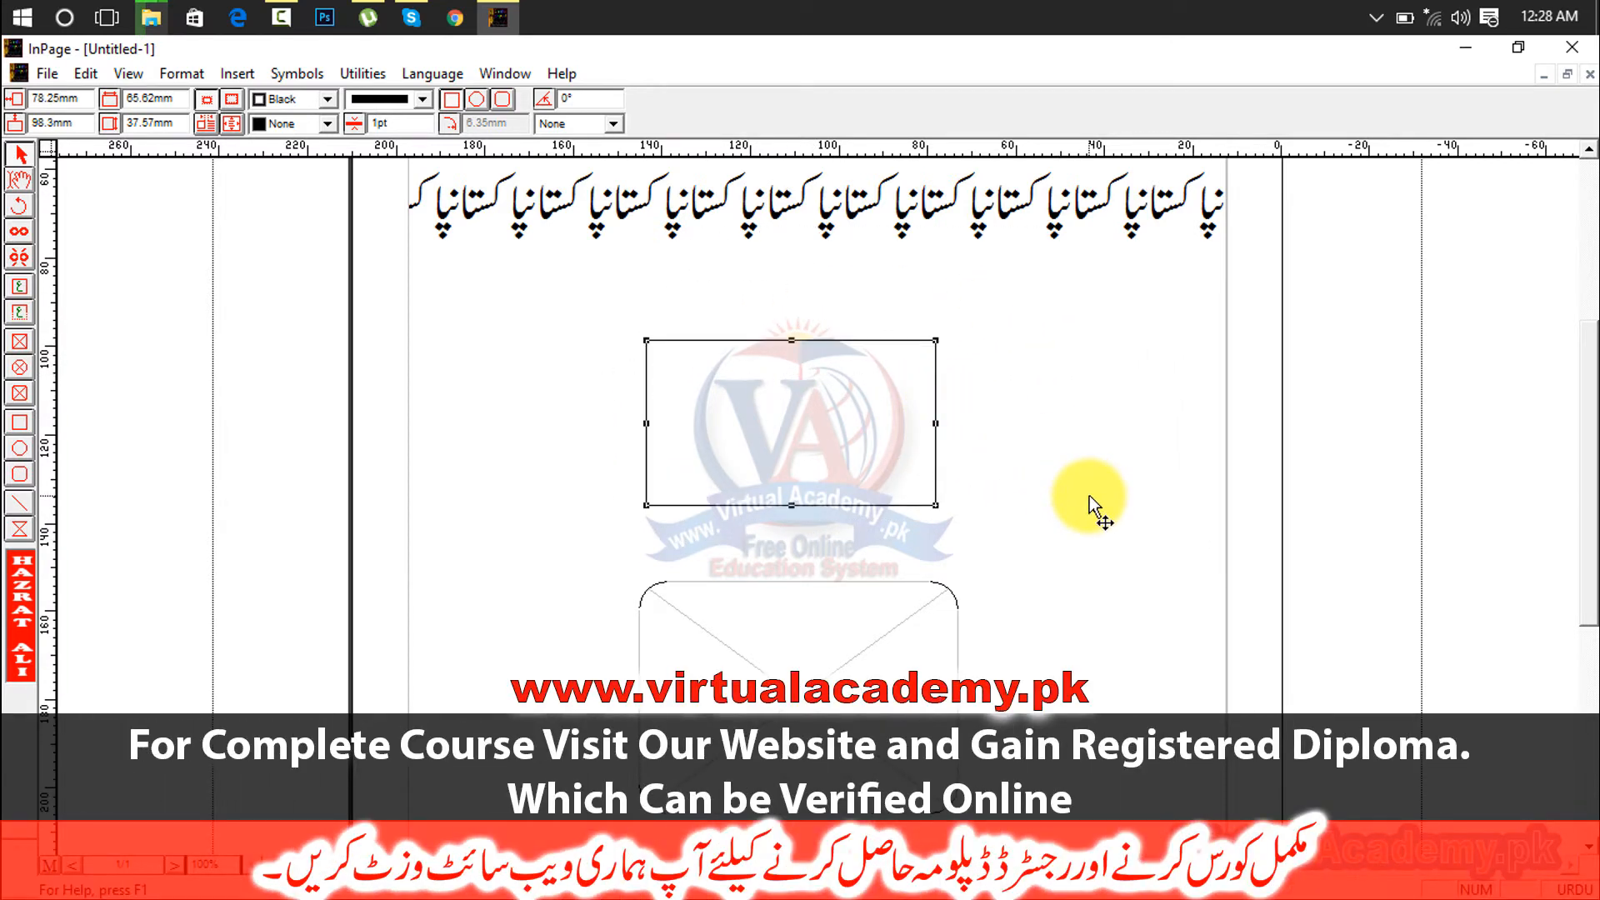
# Select the rectangle and the rounded picture box together and group them.
pyautogui.click(1089, 495)
pyautogui.click(920, 504)
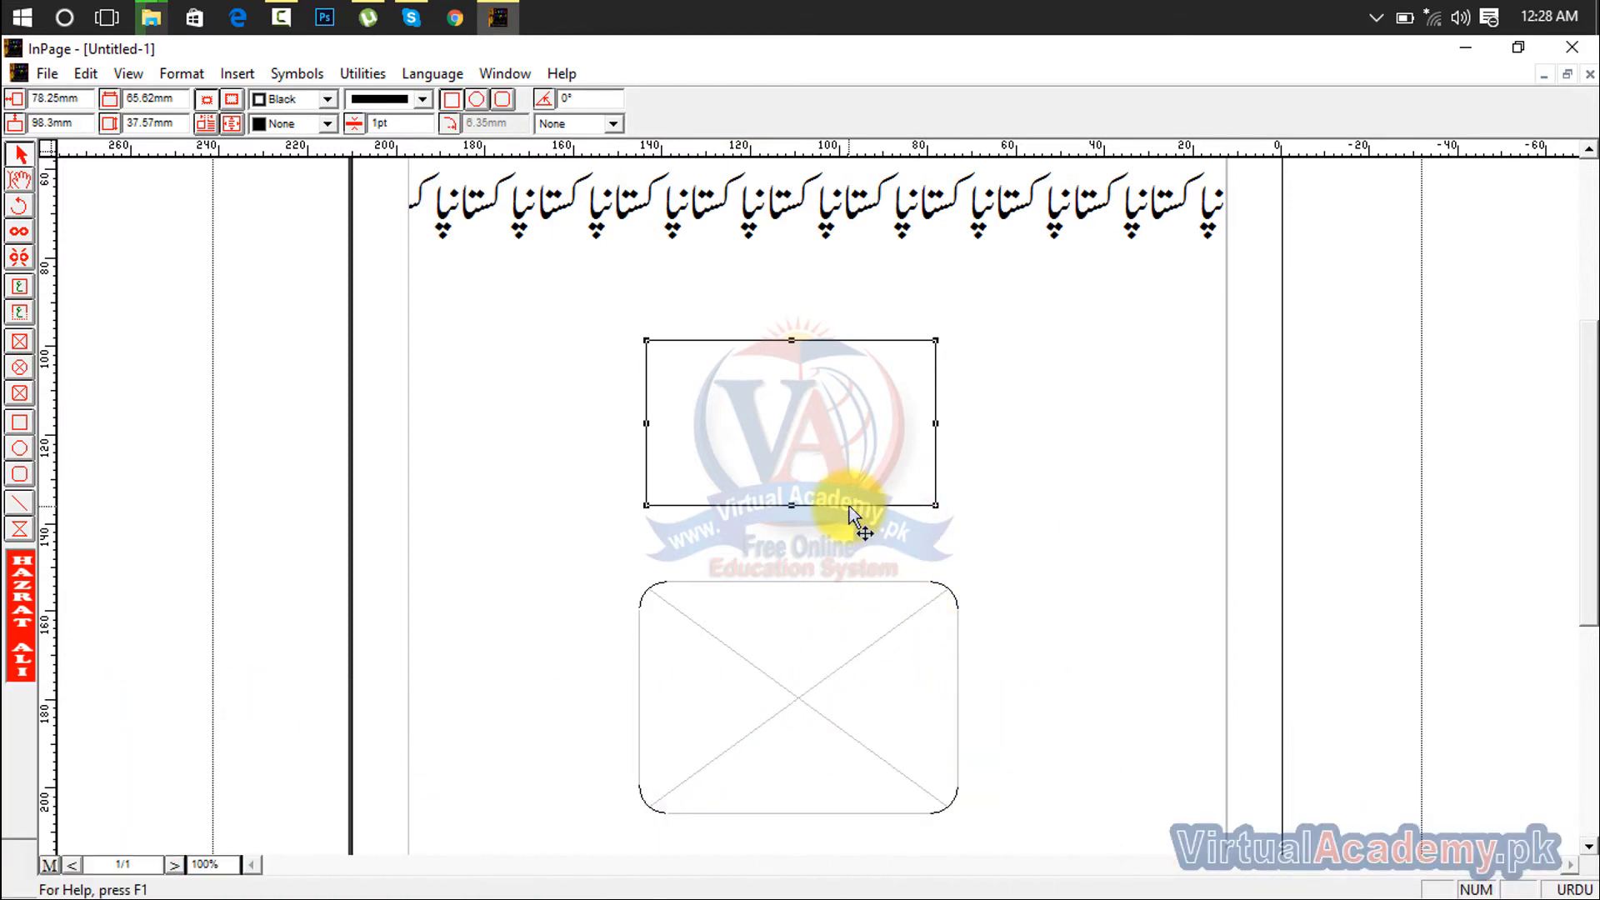
pyautogui.click(797, 667)
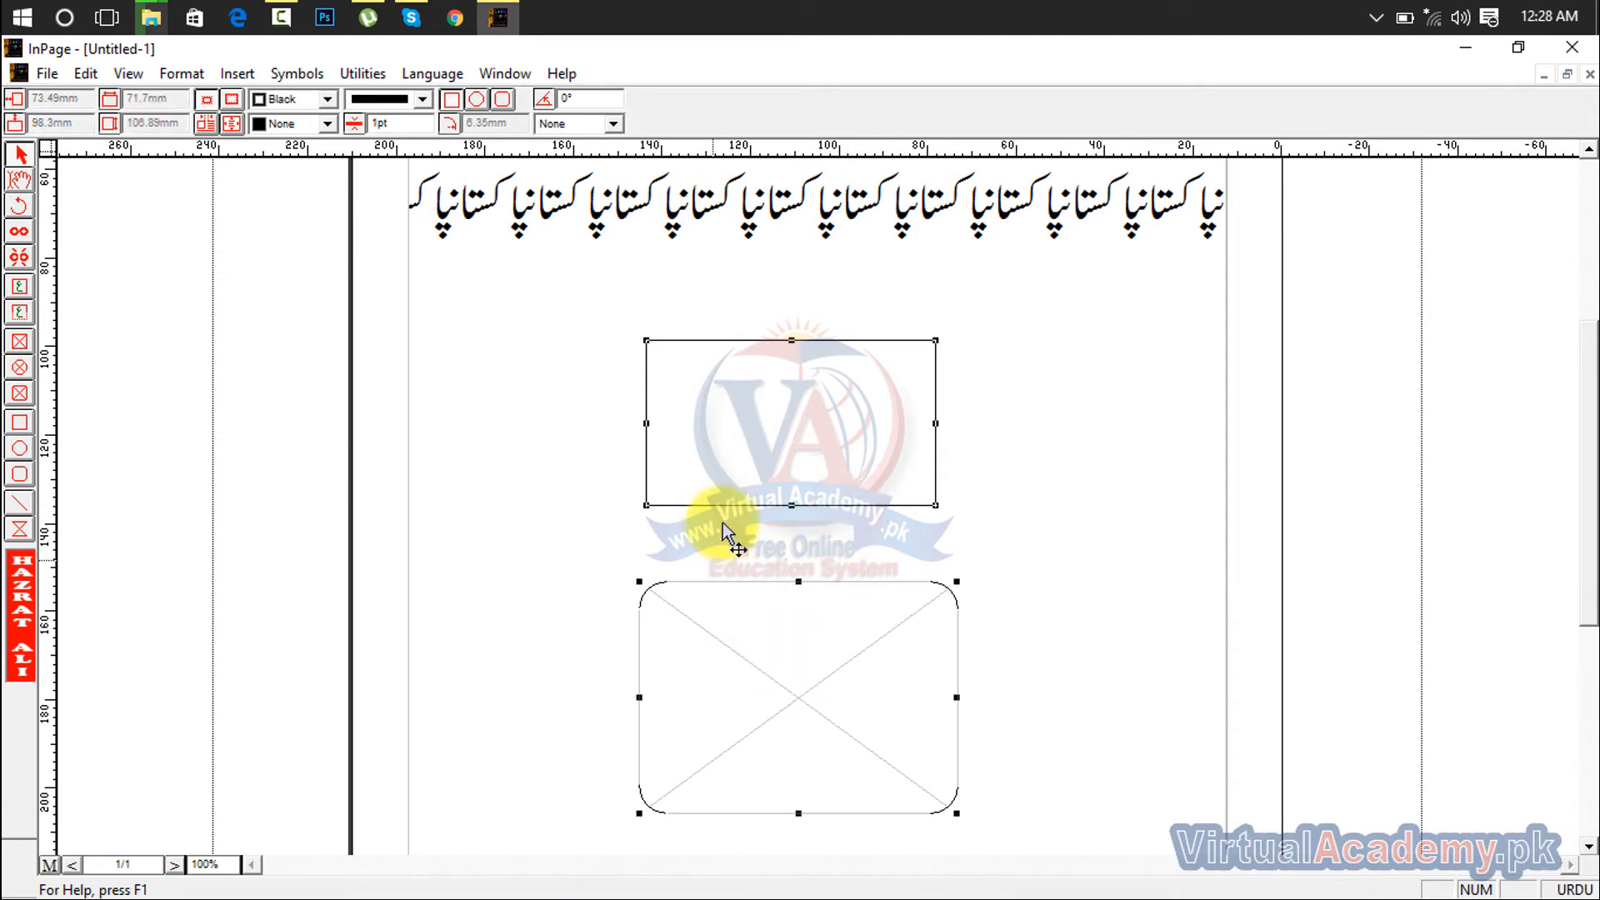
pyautogui.click(363, 73)
pyautogui.click(392, 155)
# Move the grouped shapes slightly upward, delete the group, and undo the deletion.
pyautogui.click(1066, 387)
pyautogui.moveTo(902, 650)
pyautogui.mouseDown()
pyautogui.moveTo(791, 610)
pyautogui.moveTo(1137, 729)
pyautogui.moveTo(1025, 739)
pyautogui.moveTo(809, 538)
pyautogui.moveTo(903, 620)
pyautogui.mouseUp()
pyautogui.press('Delete')
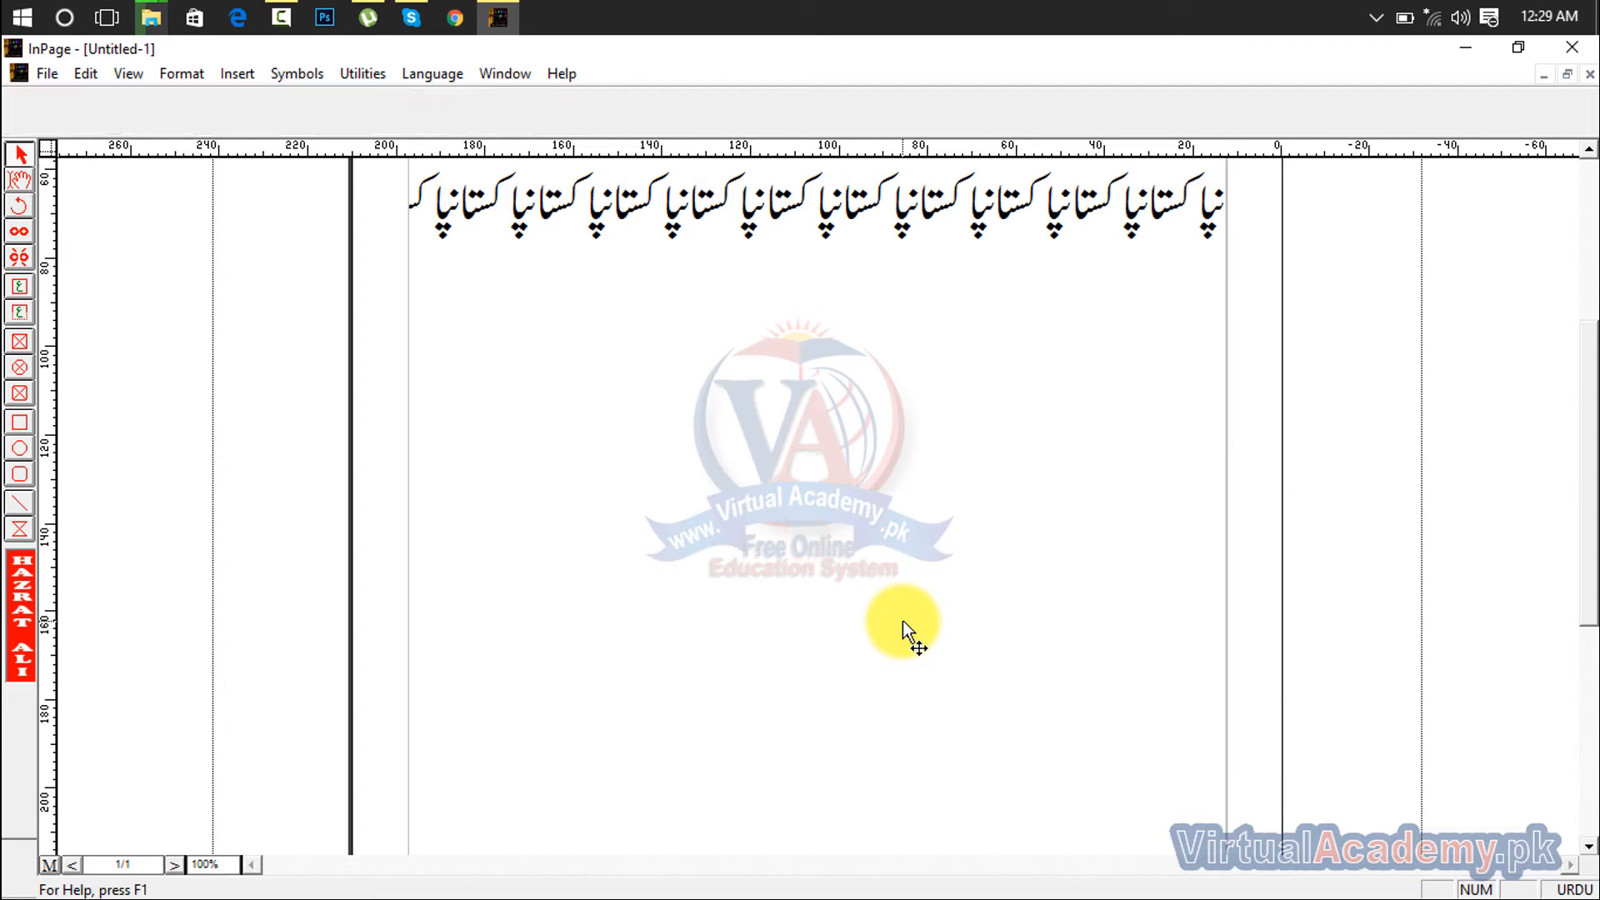
pyautogui.hotkey('ctrl', 'z')
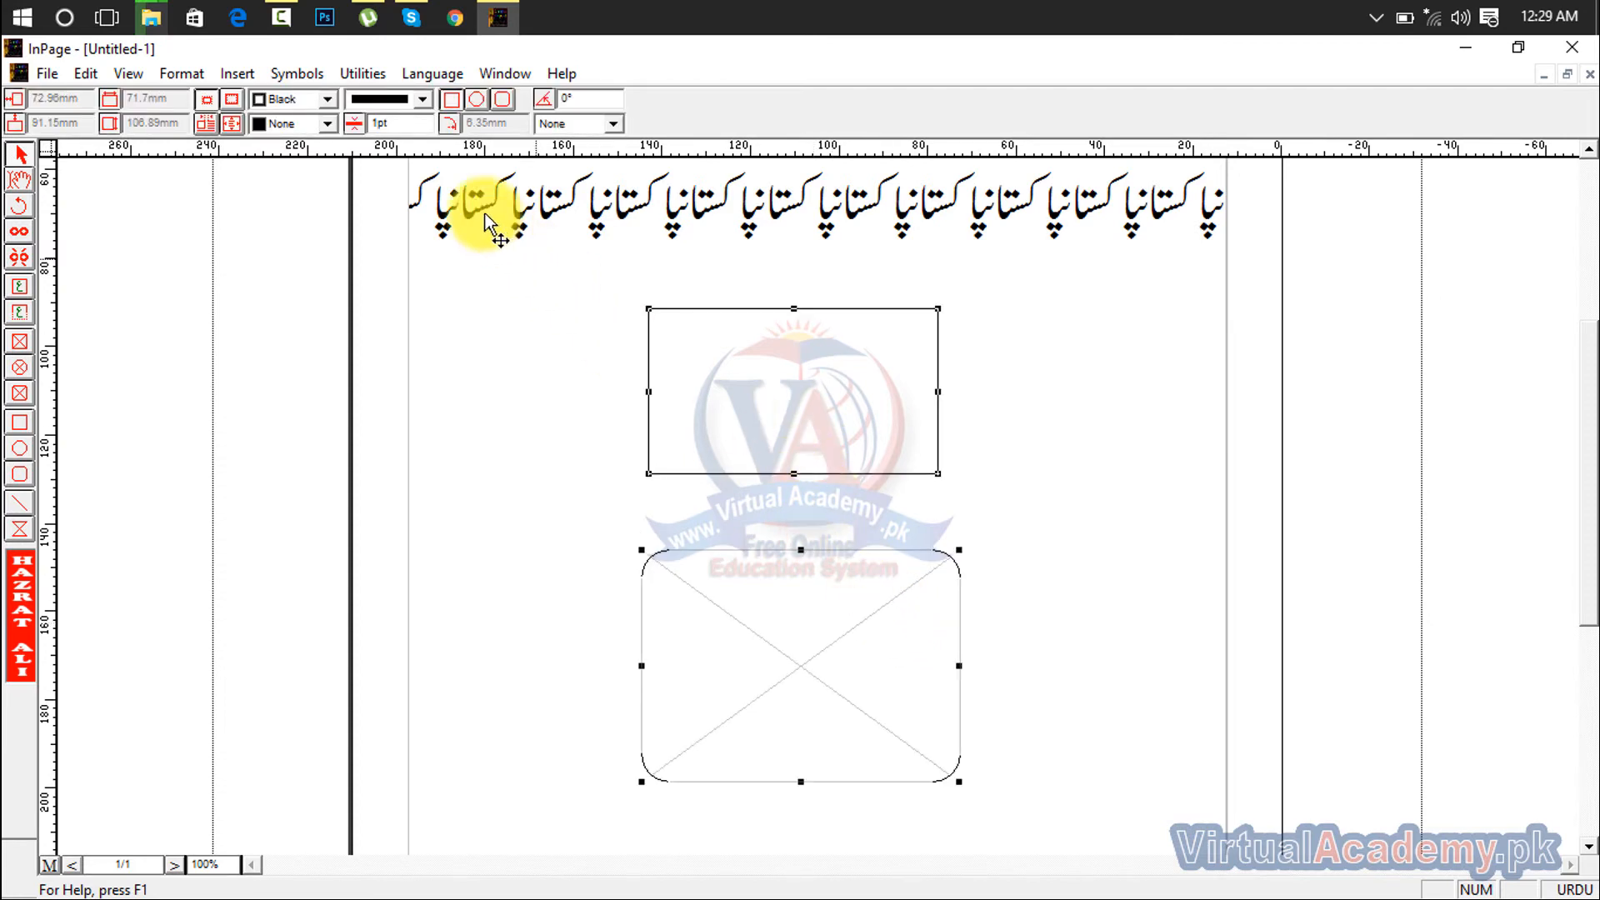
# Ungroup the two shapes and delete only the rectangle, leaving the rounded picture box selected.
pyautogui.click(357, 74)
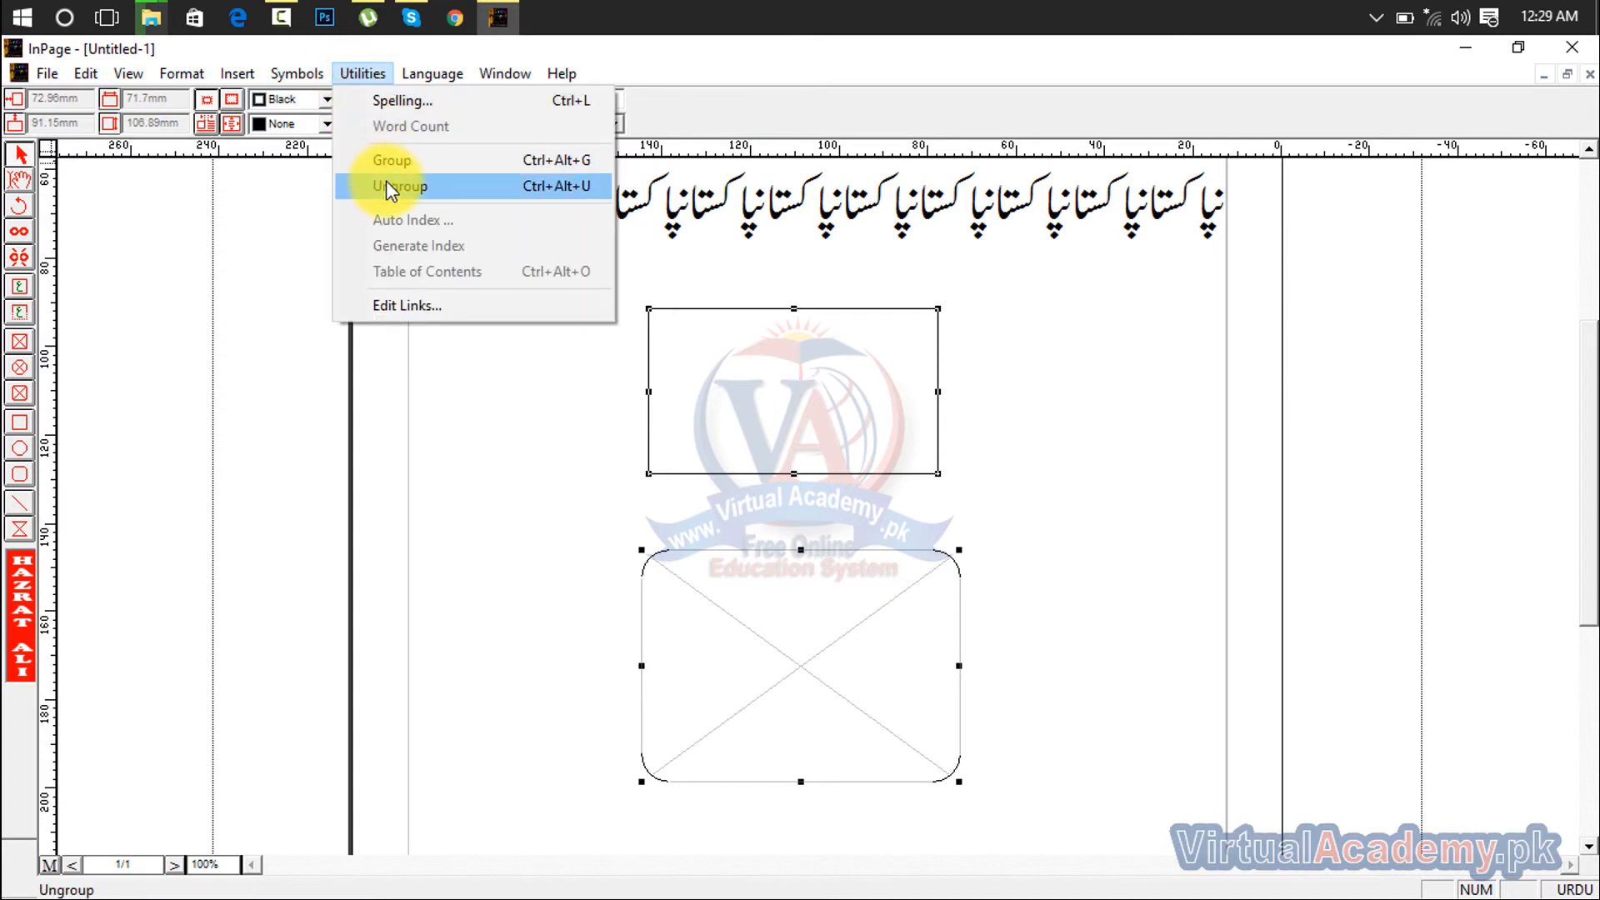
pyautogui.click(408, 187)
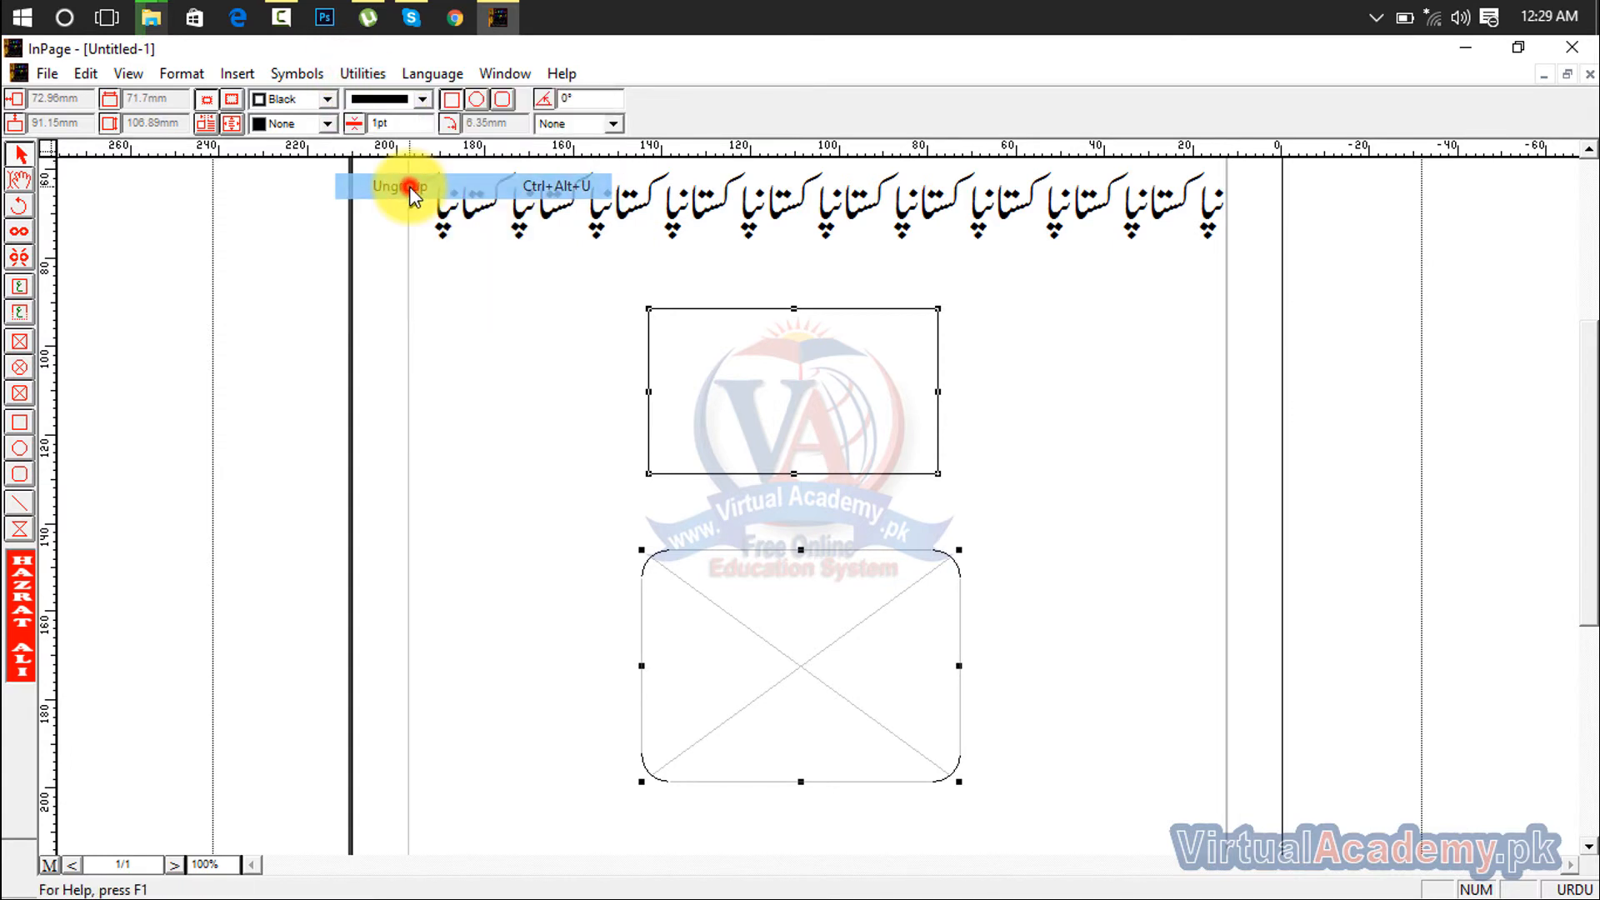
pyautogui.click(1022, 414)
pyautogui.click(892, 474)
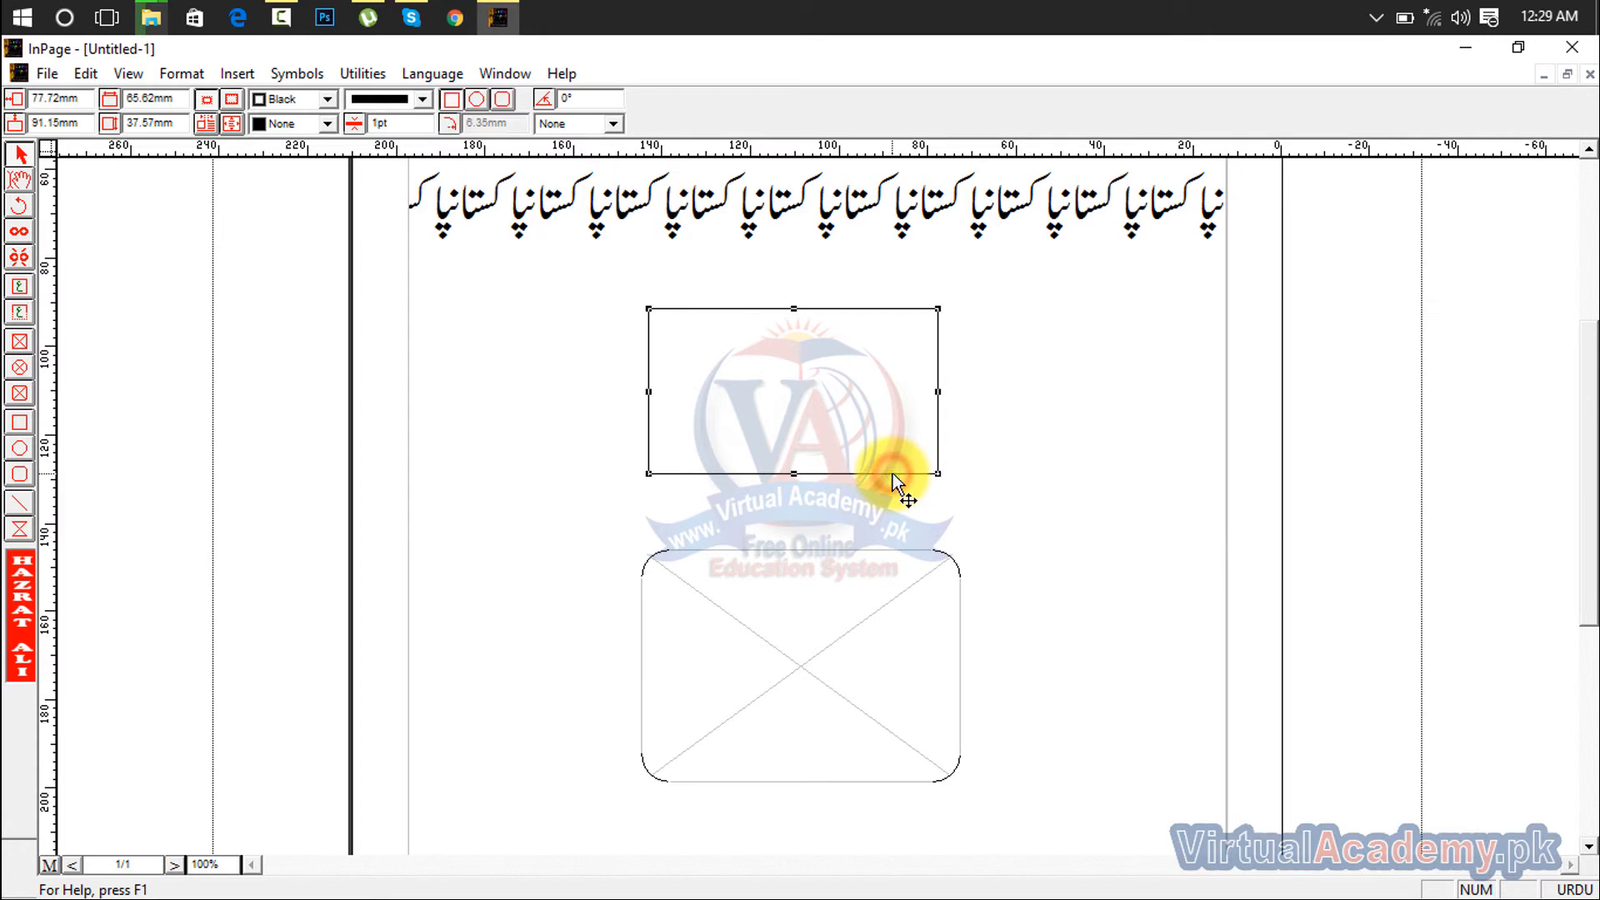
pyautogui.press('Delete')
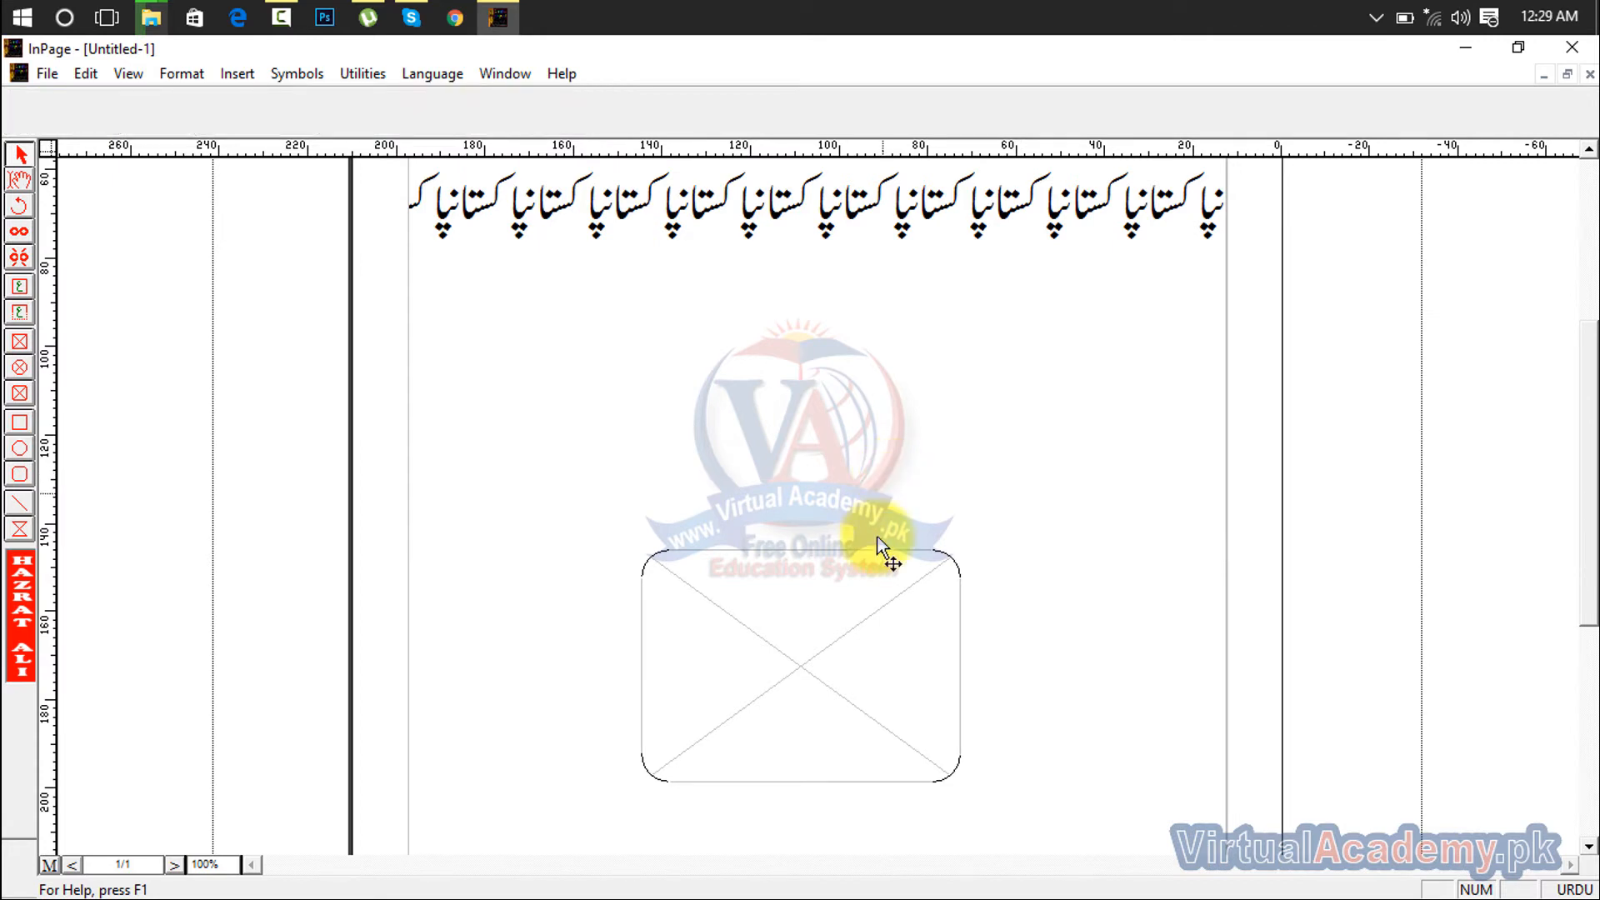
pyautogui.click(879, 605)
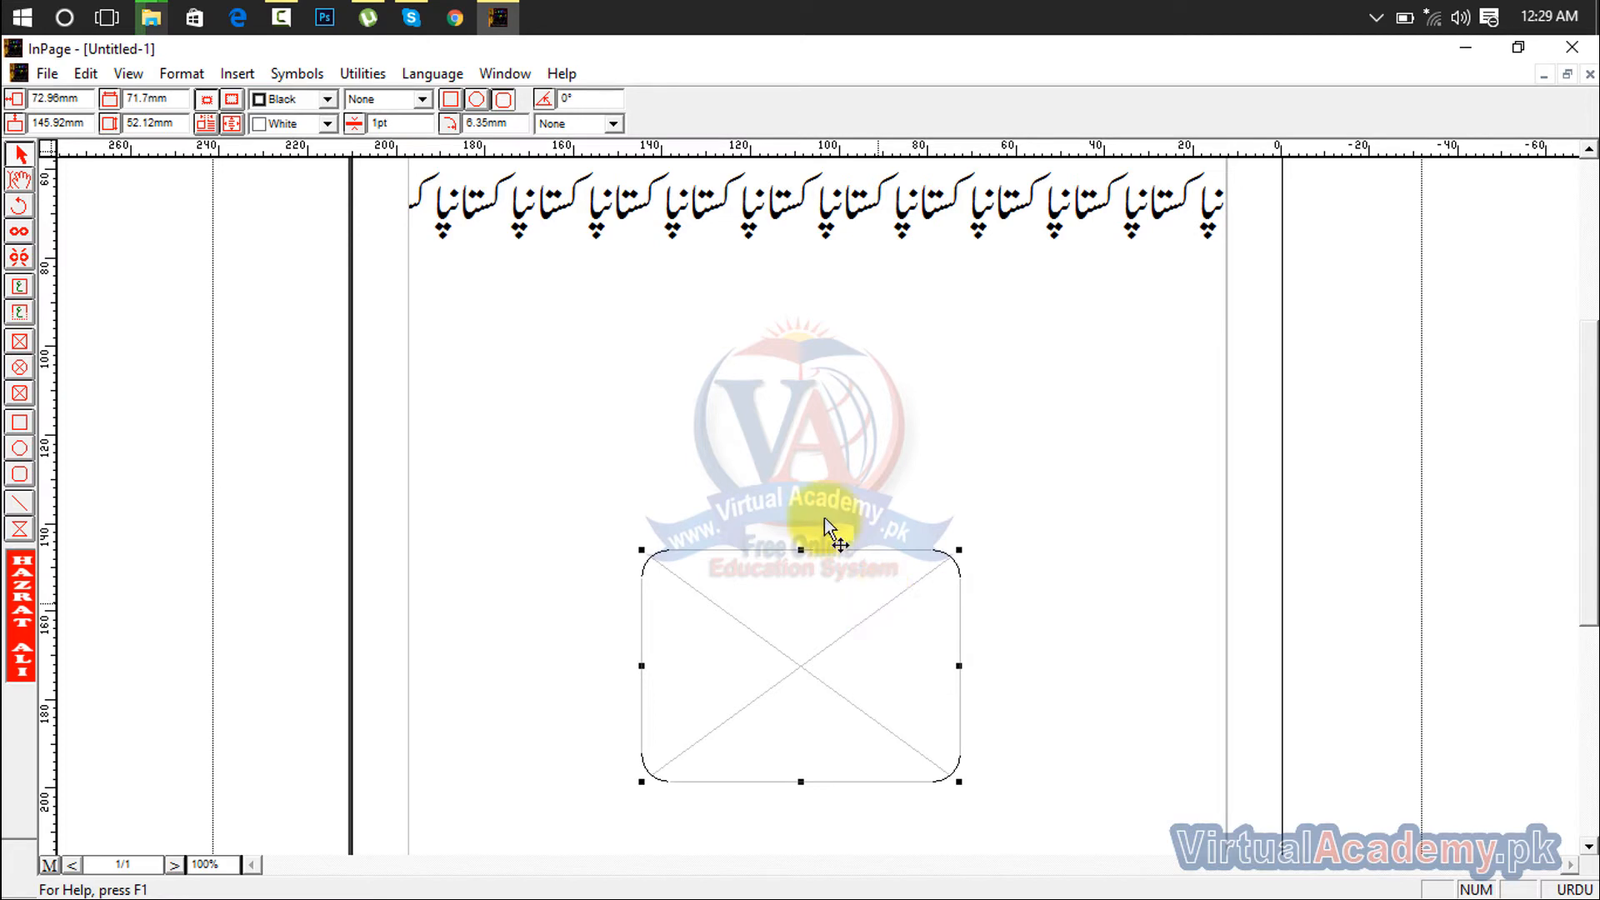
# Toggle the typing language to English, back to Urdu, and to English again.
pyautogui.click(460, 75)
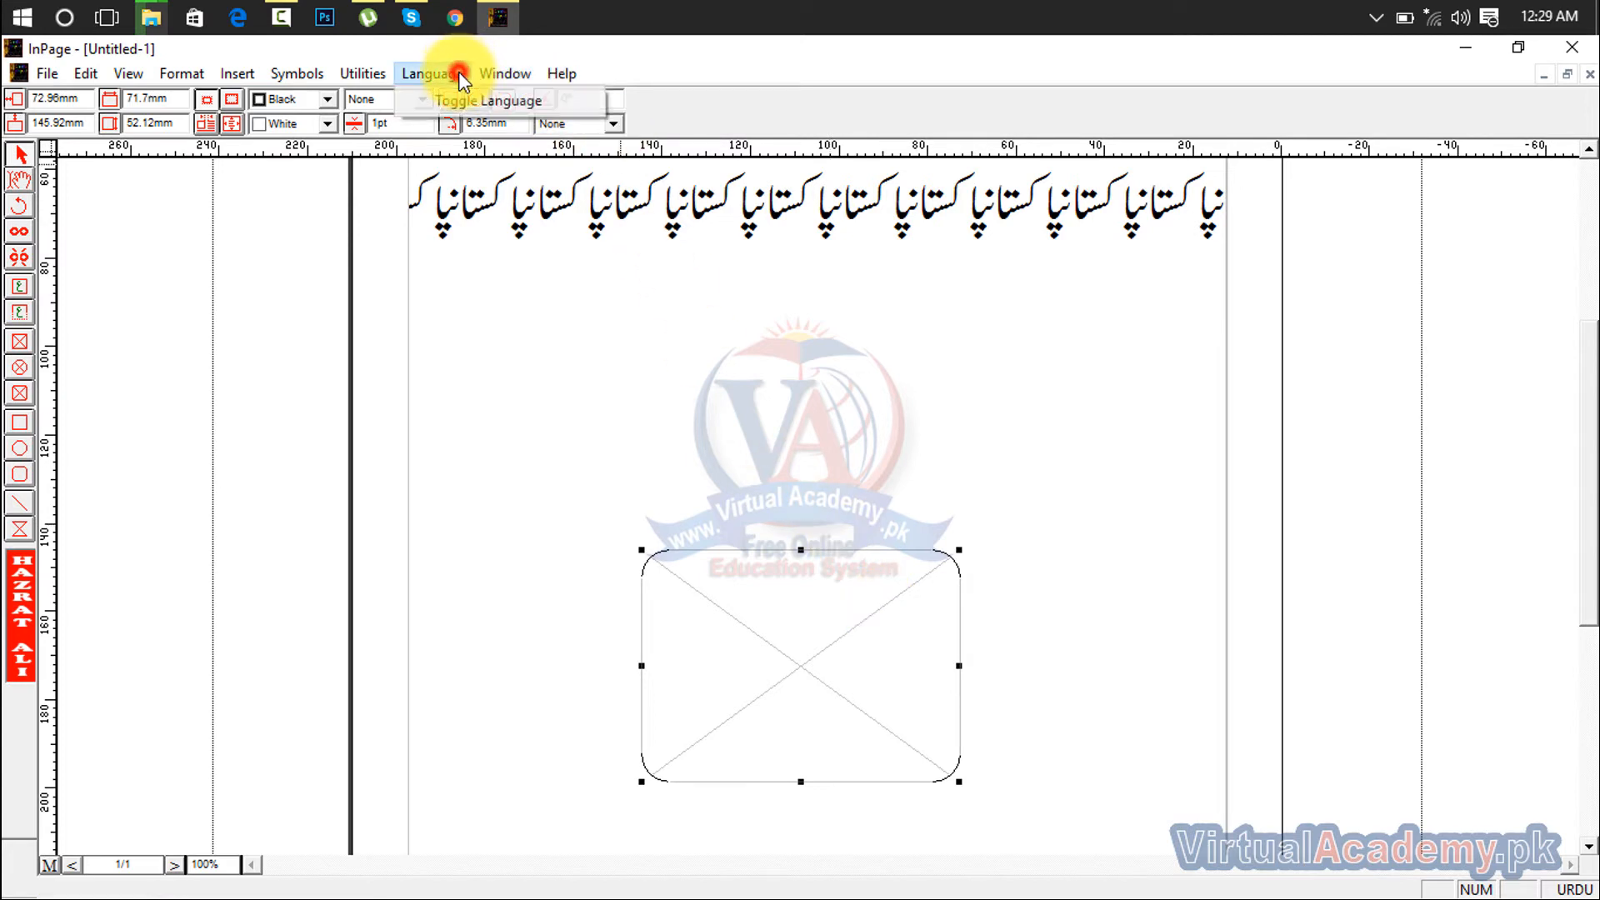
pyautogui.click(457, 96)
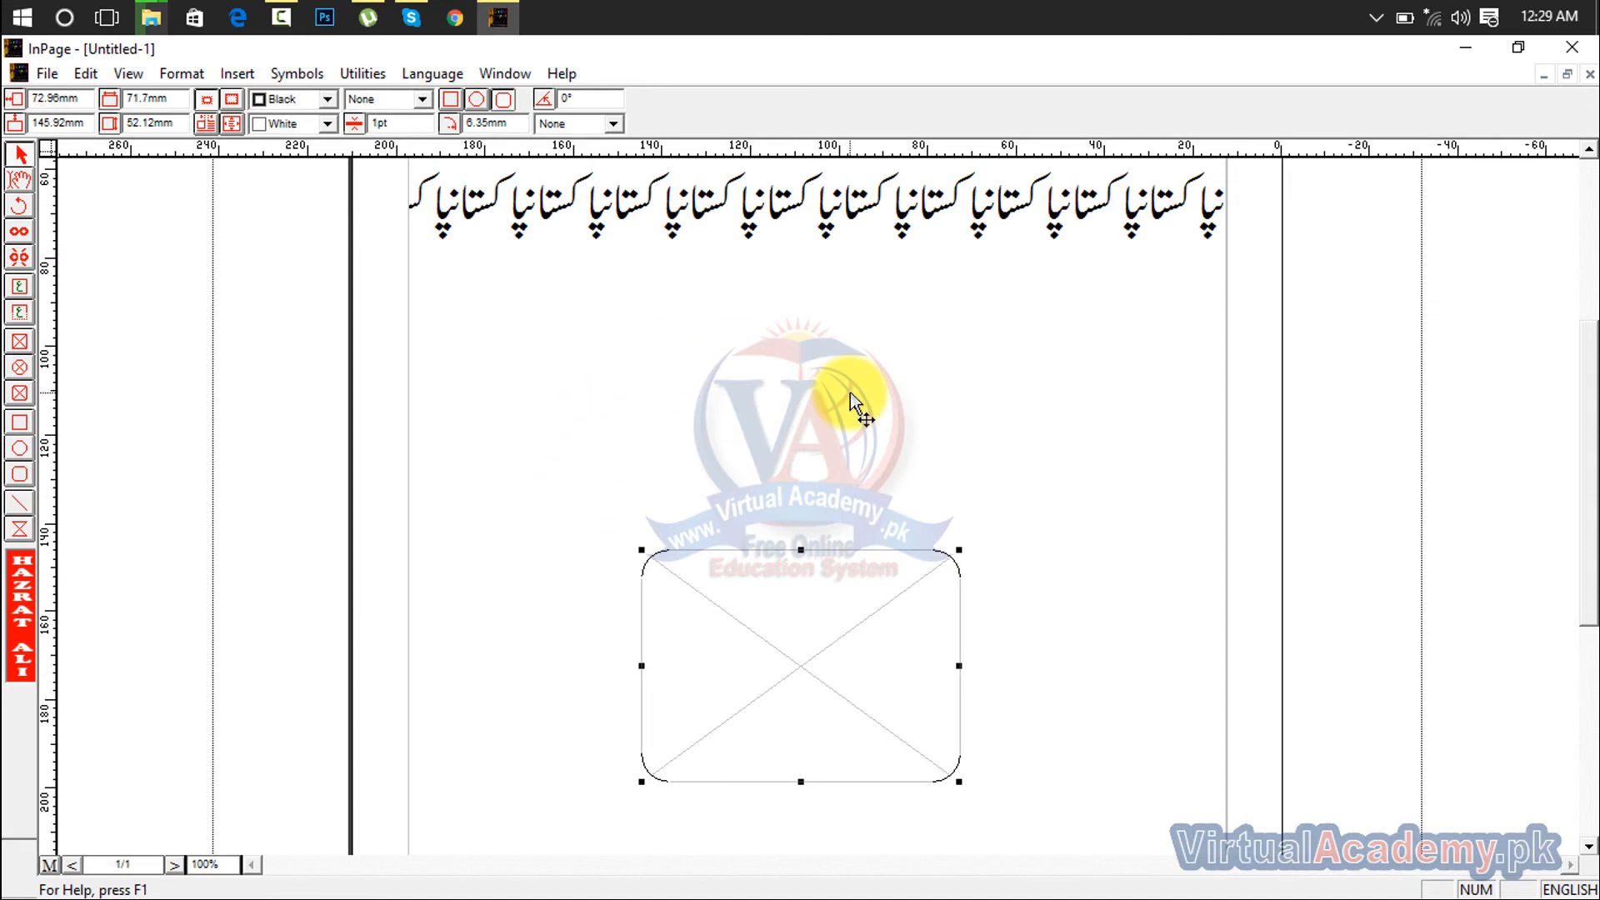
pyautogui.click(420, 75)
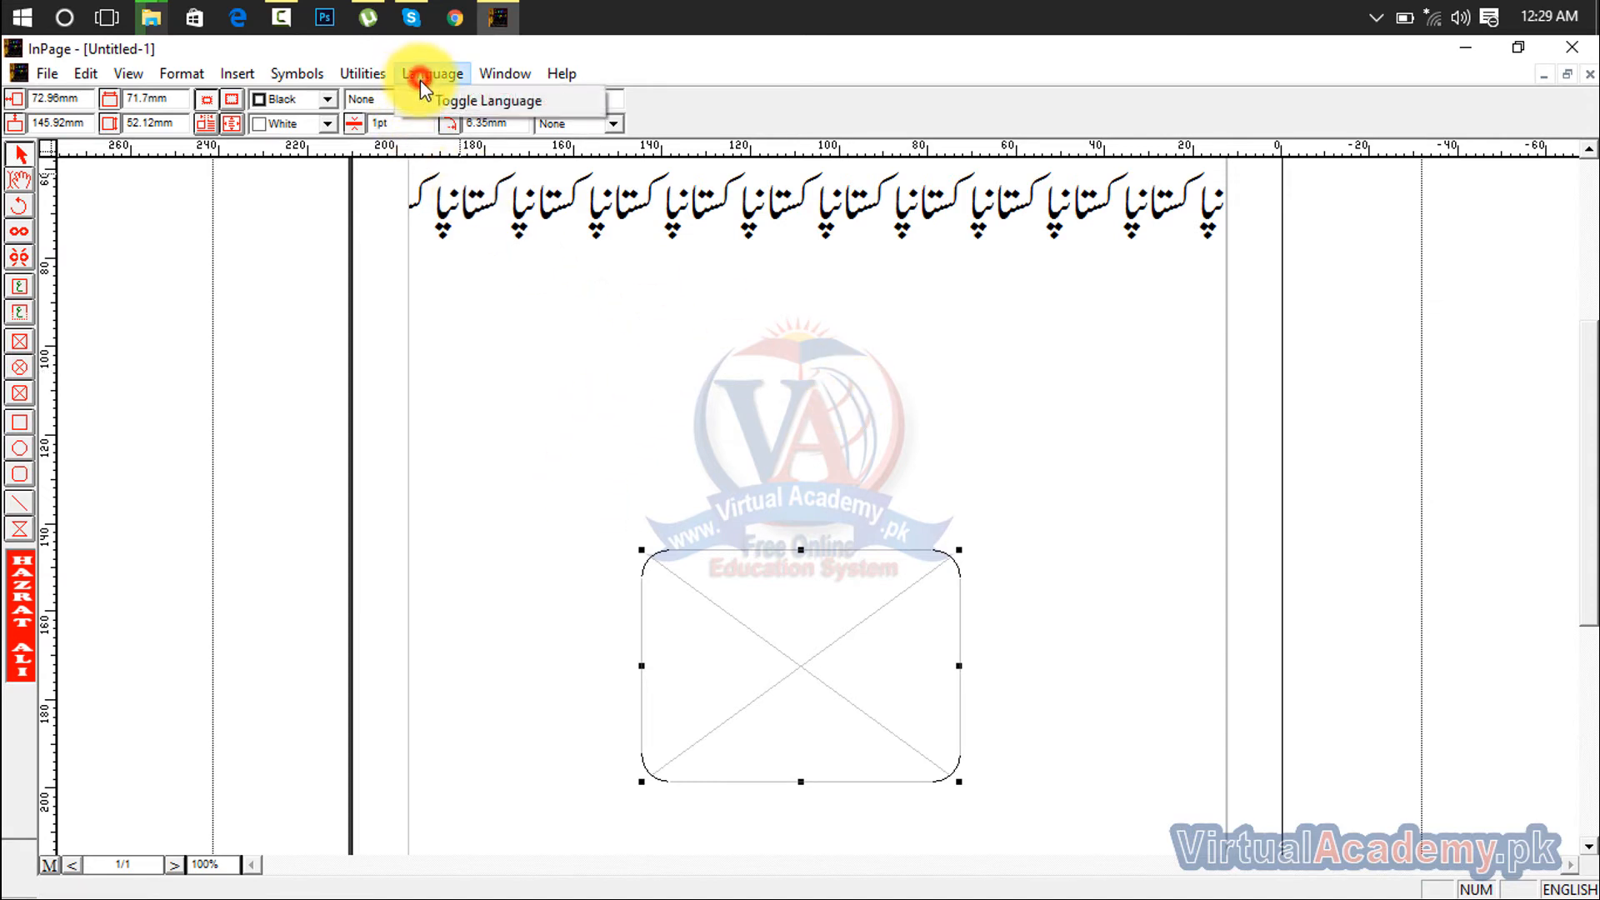
pyautogui.click(428, 97)
pyautogui.click(428, 73)
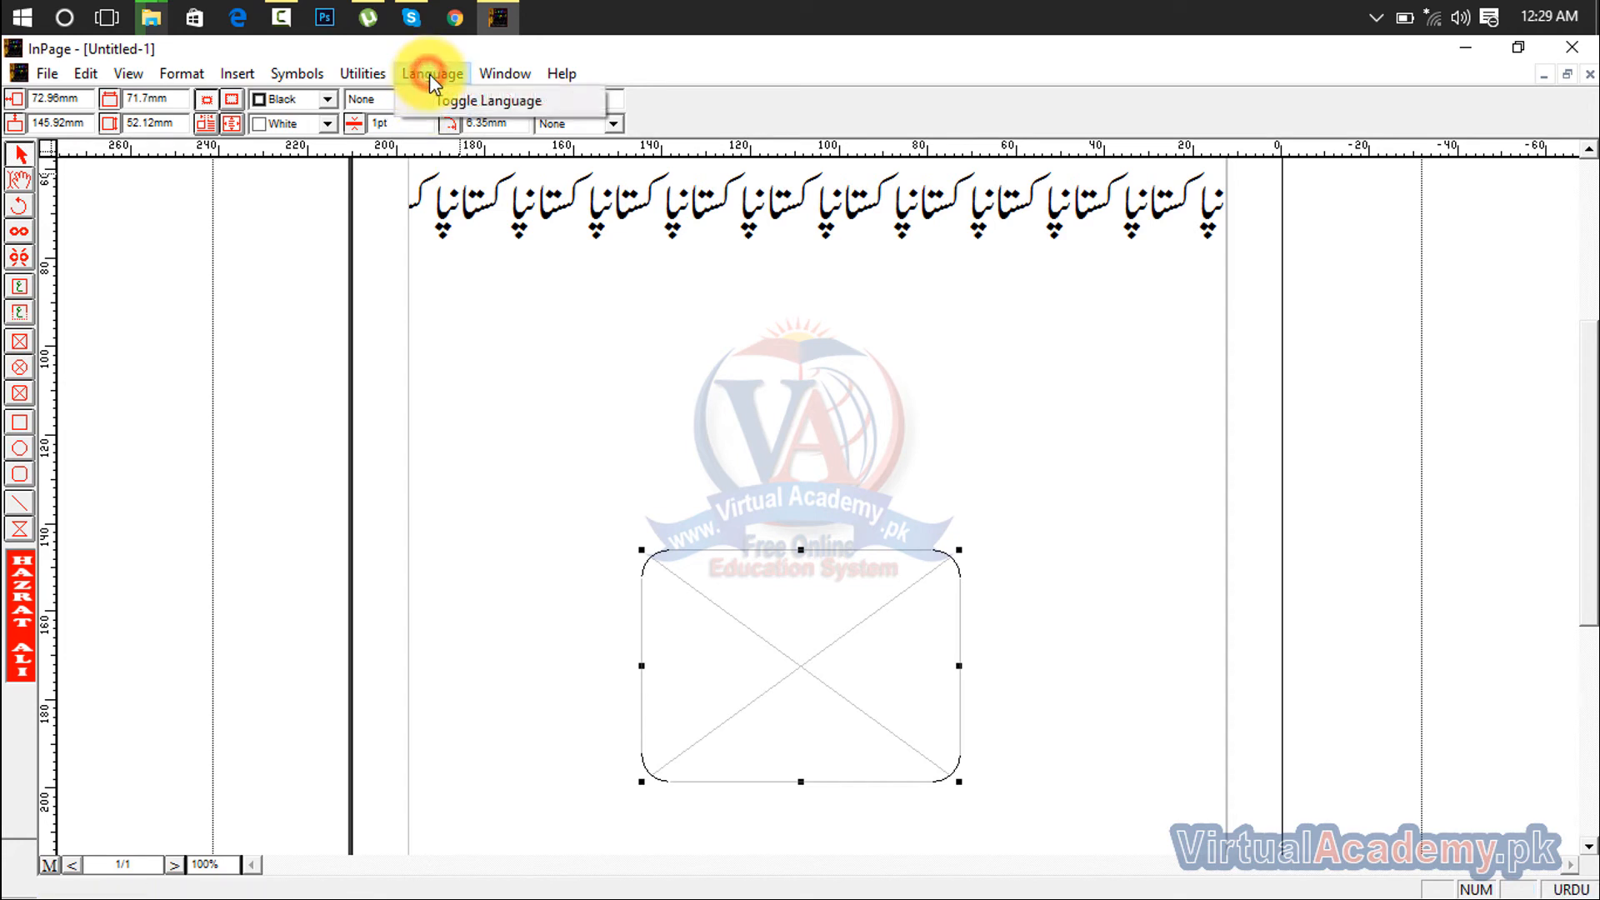
pyautogui.click(435, 97)
pyautogui.click(505, 74)
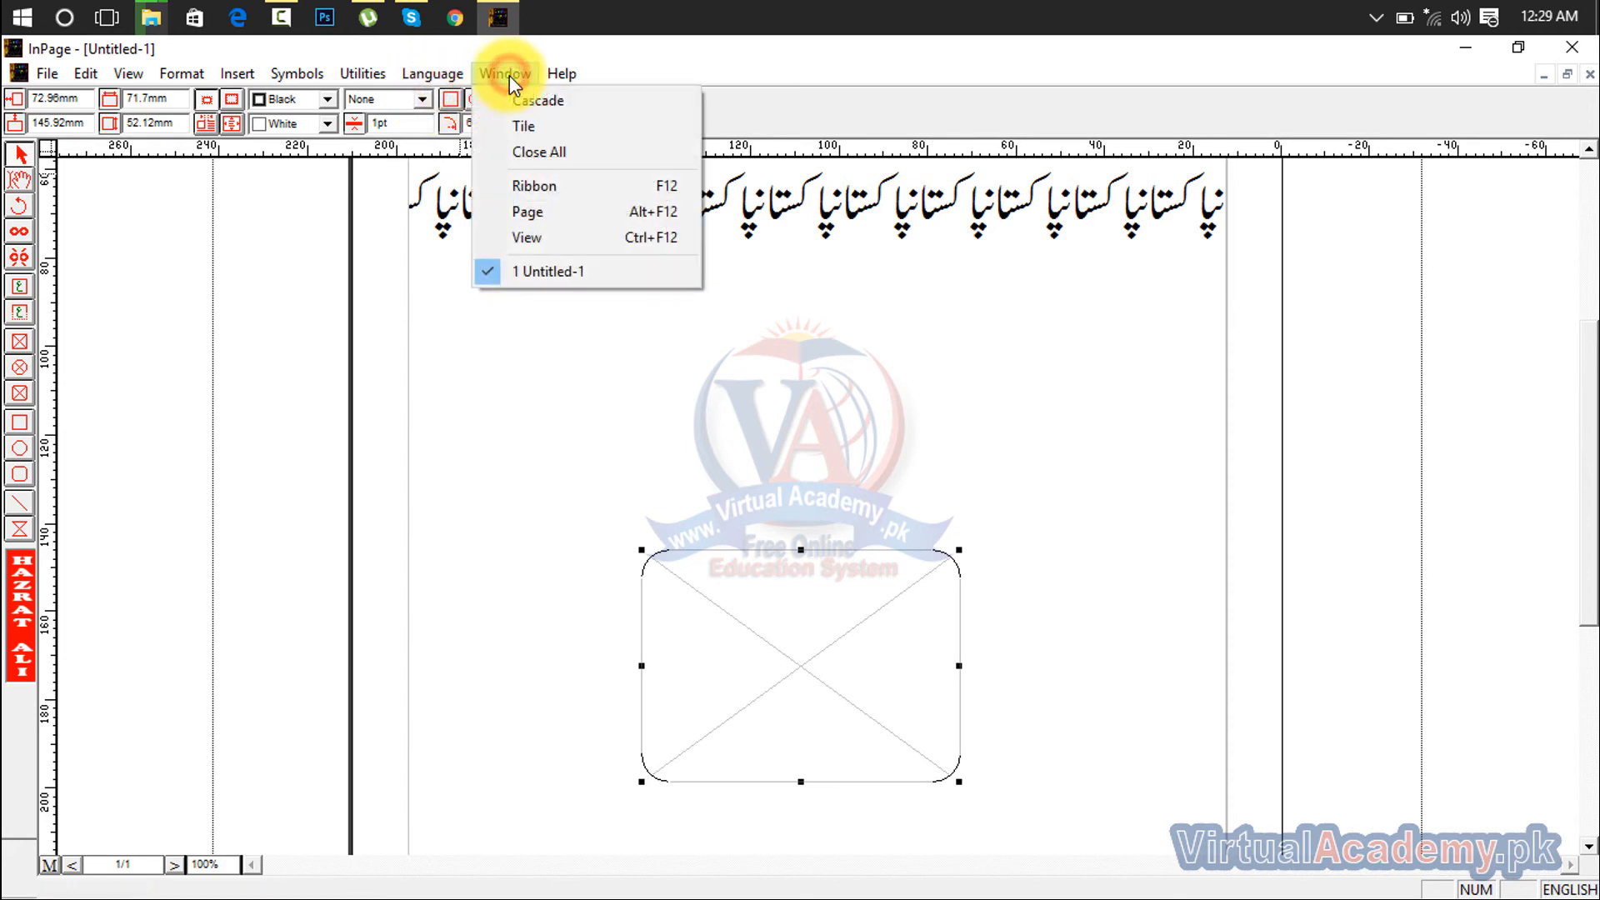
pyautogui.click(552, 70)
pyautogui.click(604, 418)
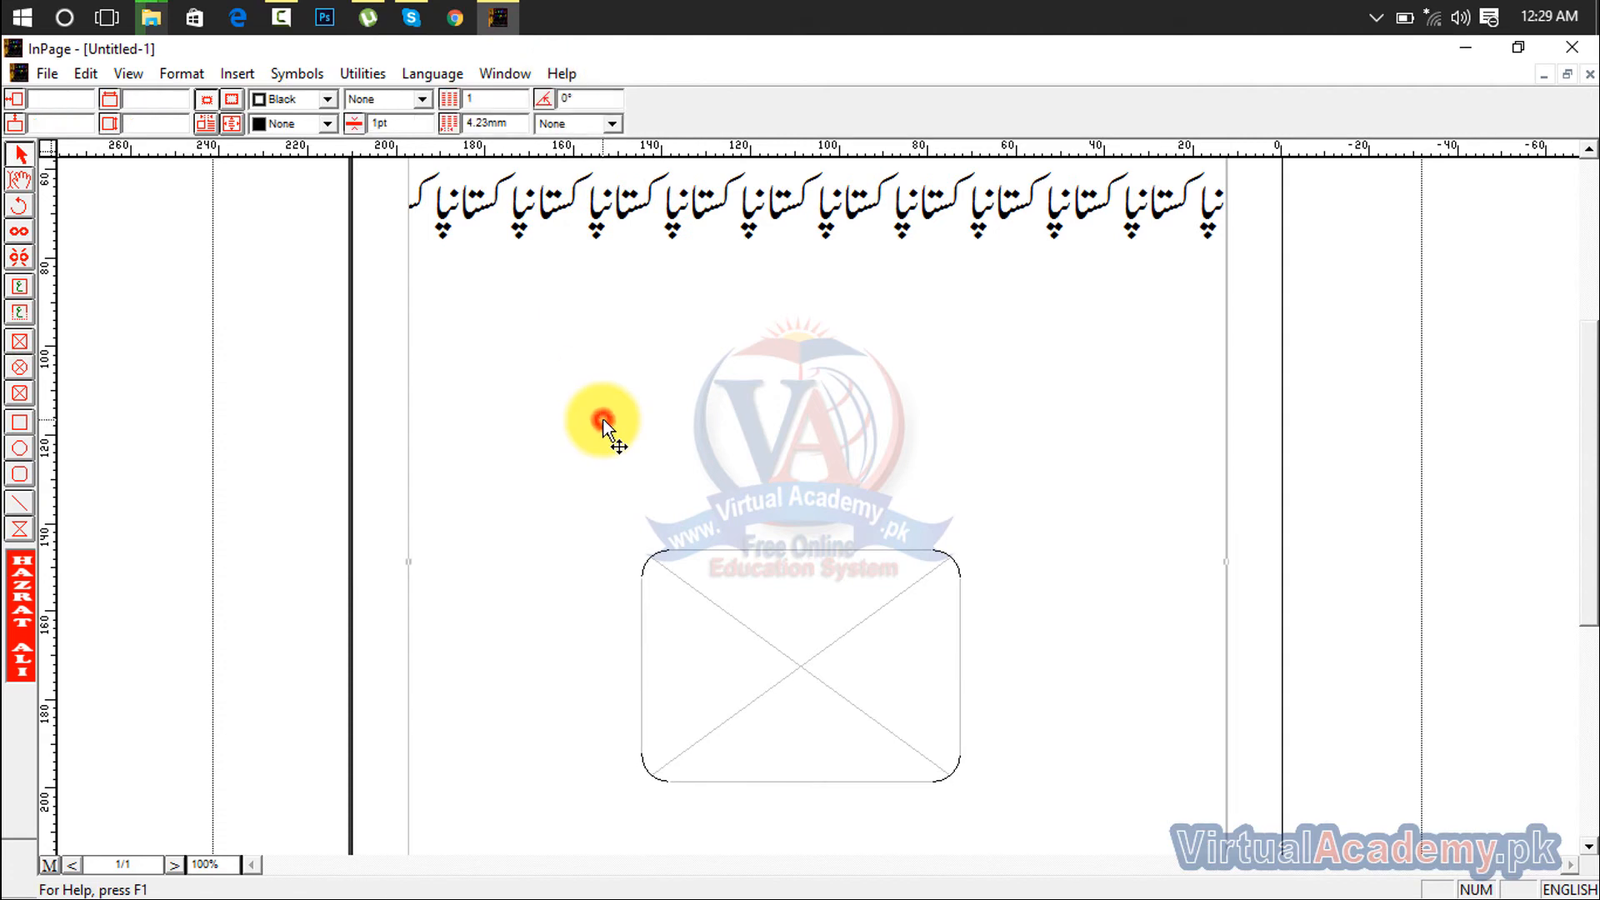